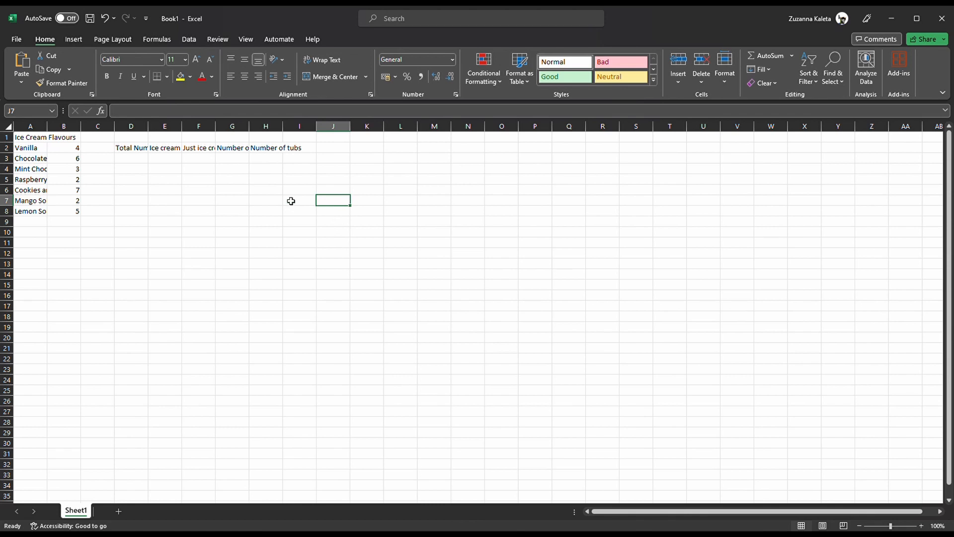
pyautogui.click(276, 192)
pyautogui.click(272, 202)
pyautogui.click(293, 204)
pyautogui.click(267, 187)
pyautogui.click(298, 180)
pyautogui.click(271, 172)
pyautogui.click(312, 172)
pyautogui.click(278, 192)
pyautogui.click(292, 182)
pyautogui.click(262, 189)
pyautogui.click(226, 213)
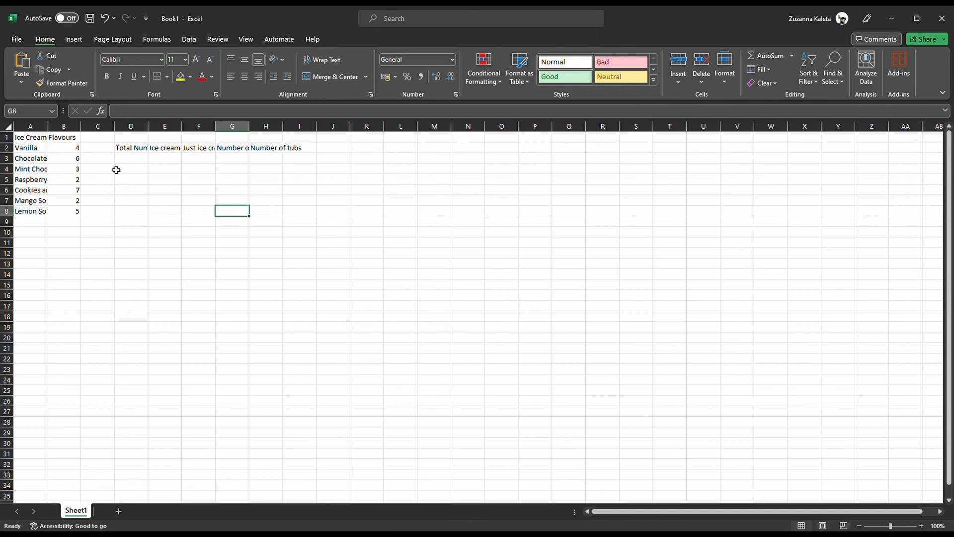
# Examine how rows, columns and cell names work using row 2, column A, several individual cells and the contents of C6.
pyautogui.click(7, 148)
pyautogui.click(34, 127)
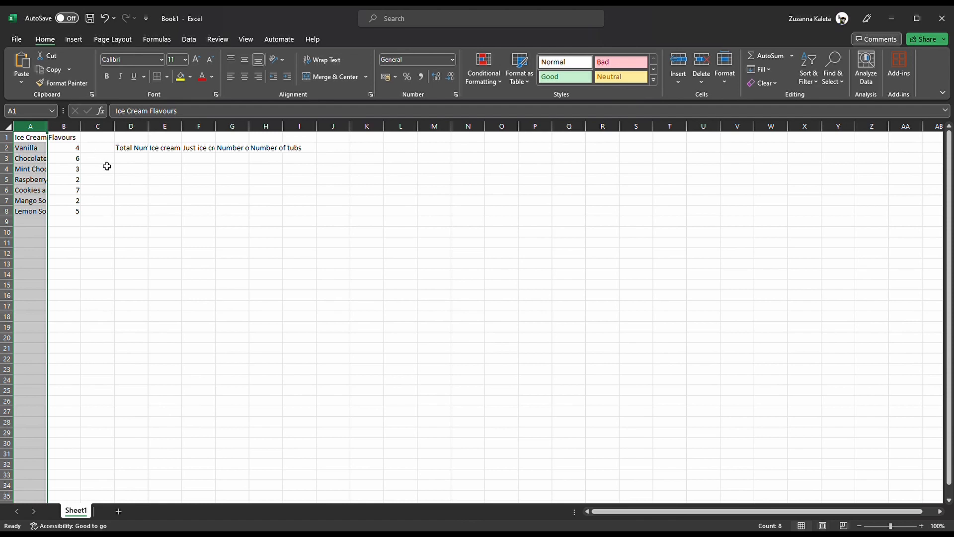
pyautogui.click(93, 160)
pyautogui.click(60, 170)
pyautogui.click(100, 171)
pyautogui.click(73, 162)
pyautogui.click(113, 161)
pyautogui.click(77, 172)
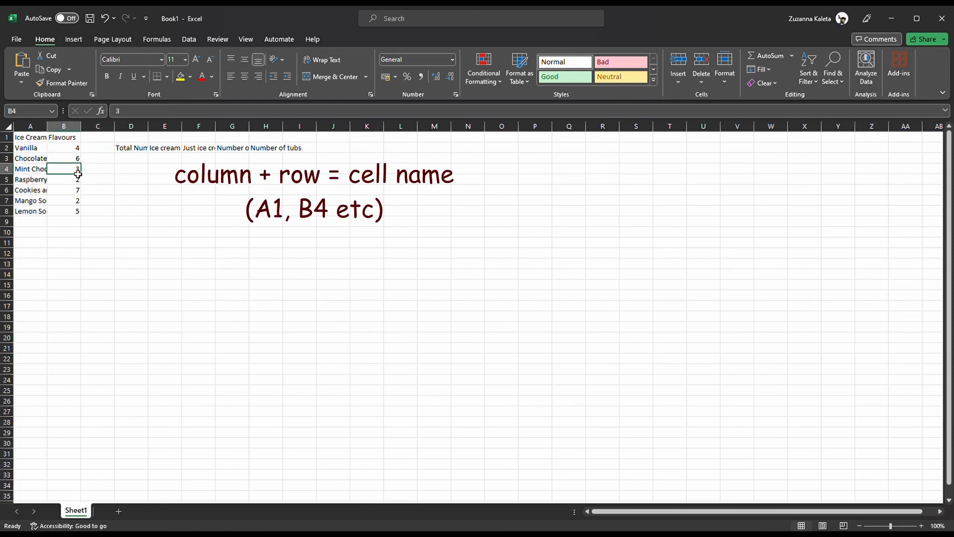
pyautogui.click(85, 179)
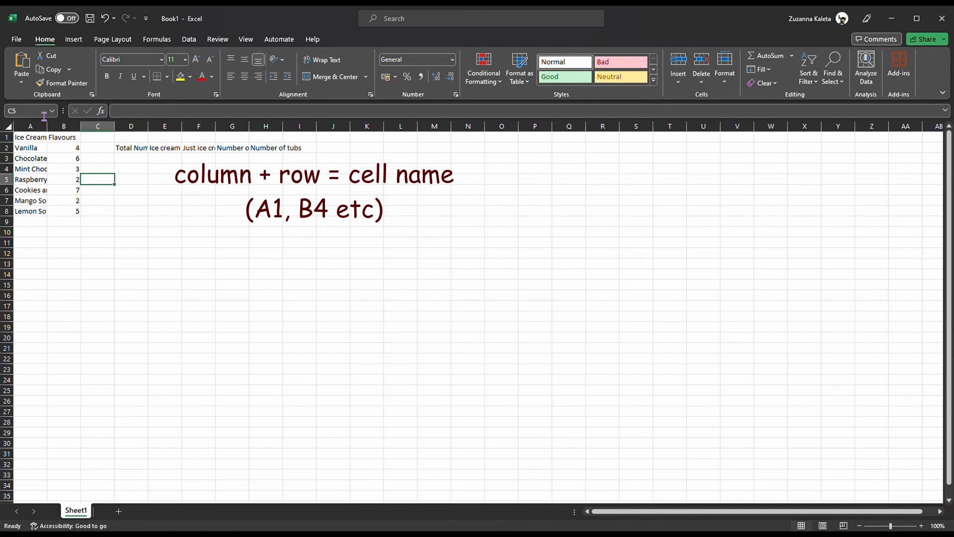
pyautogui.click(111, 192)
pyautogui.click(191, 115)
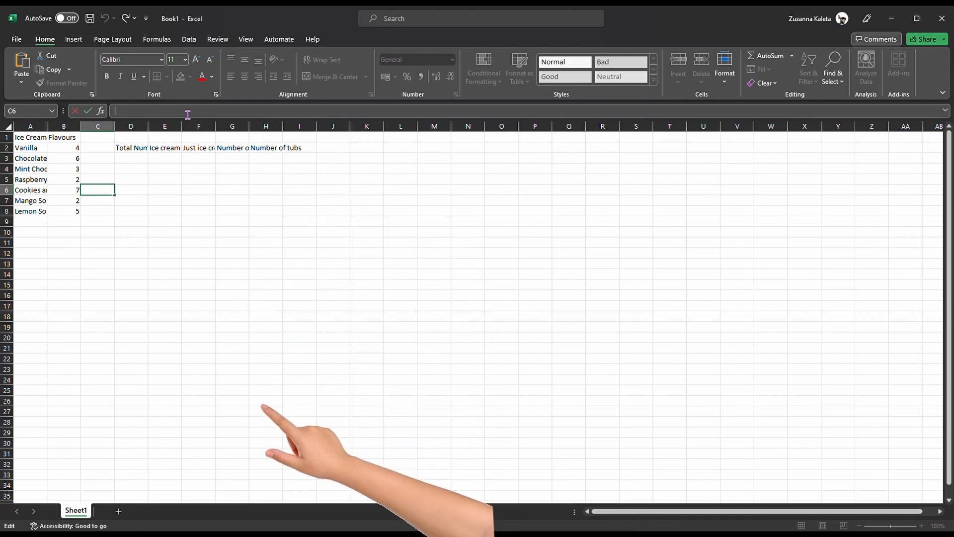
pyautogui.click(130, 159)
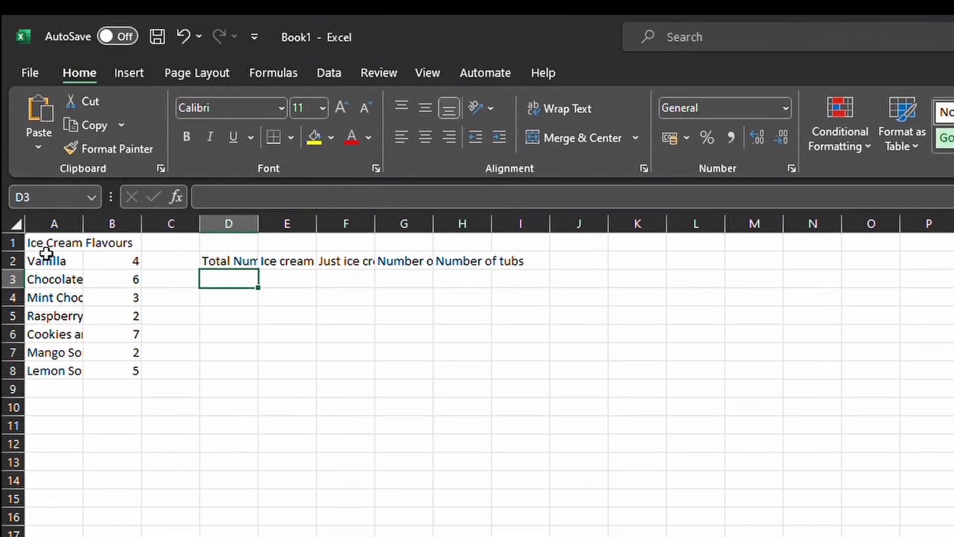
# Enlarge the Ice Cream Flavours heading in A1 to font size 16 and give its cell a blue fill.
pyautogui.click(39, 242)
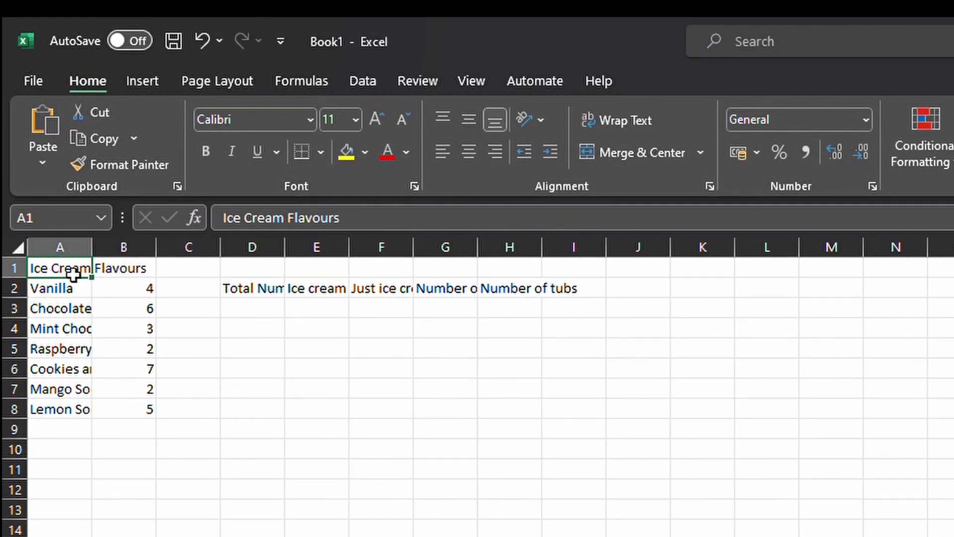
pyautogui.moveTo(57, 276); pyautogui.dragTo(162, 277)
pyautogui.click(198, 272)
pyautogui.moveTo(64, 276)
pyautogui.mouseDown()
pyautogui.moveTo(145, 270)
pyautogui.moveTo(77, 269)
pyautogui.moveTo(140, 276)
pyautogui.moveTo(196, 264)
pyautogui.moveTo(79, 271)
pyautogui.mouseUp()
pyautogui.click(213, 409)
pyautogui.click(67, 270)
pyautogui.moveTo(102, 269); pyautogui.dragTo(121, 277)
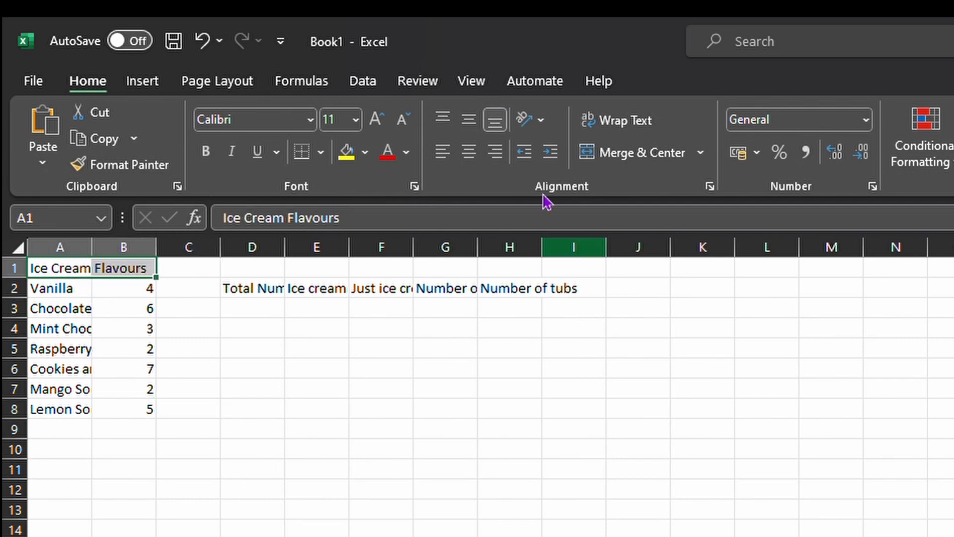
pyautogui.click(377, 124)
pyautogui.click(377, 124)
pyautogui.click(378, 124)
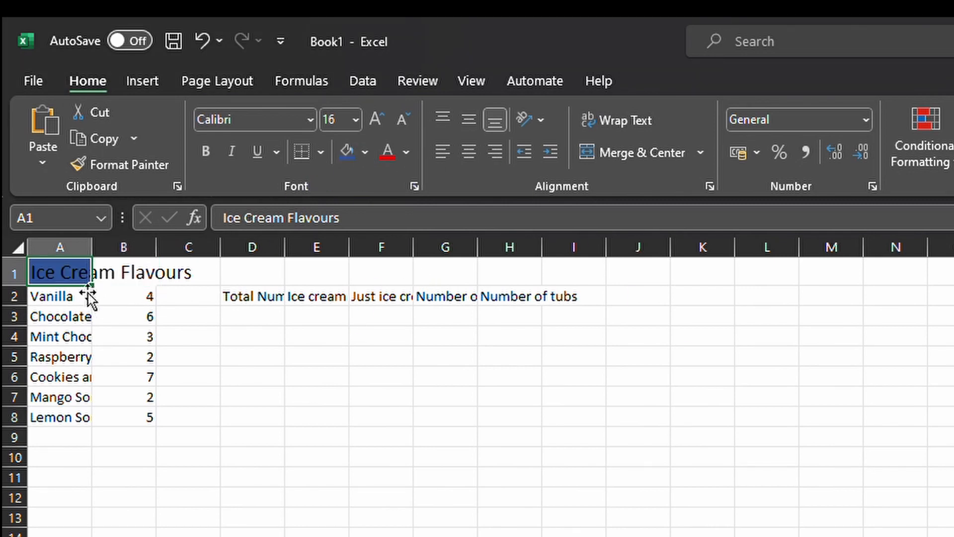
# Check the contents of A1, B1 and neighbouring cells to find which one holds the heading text.
pyautogui.click(140, 277)
pyautogui.press('Left')
pyautogui.click(146, 276)
pyautogui.click(57, 283)
pyautogui.click(140, 316)
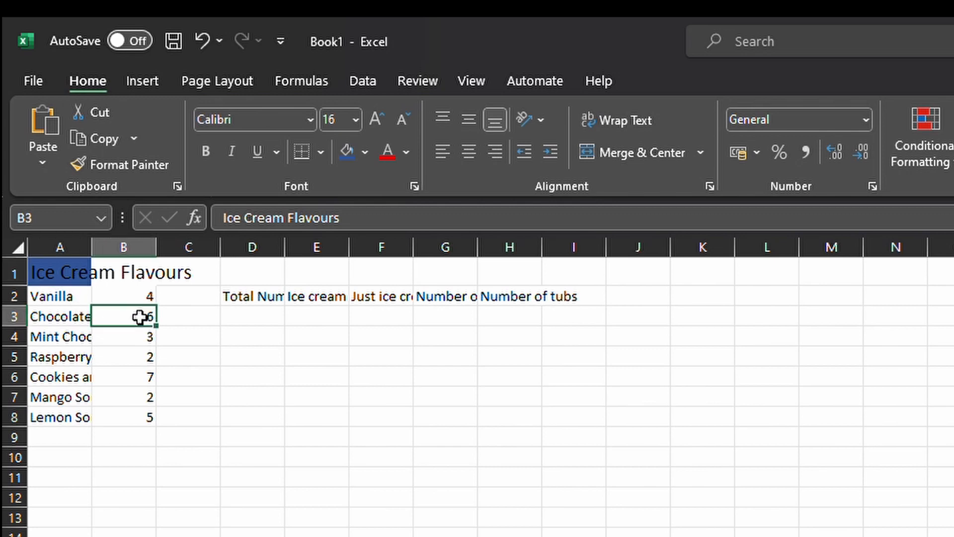
pyautogui.click(83, 276)
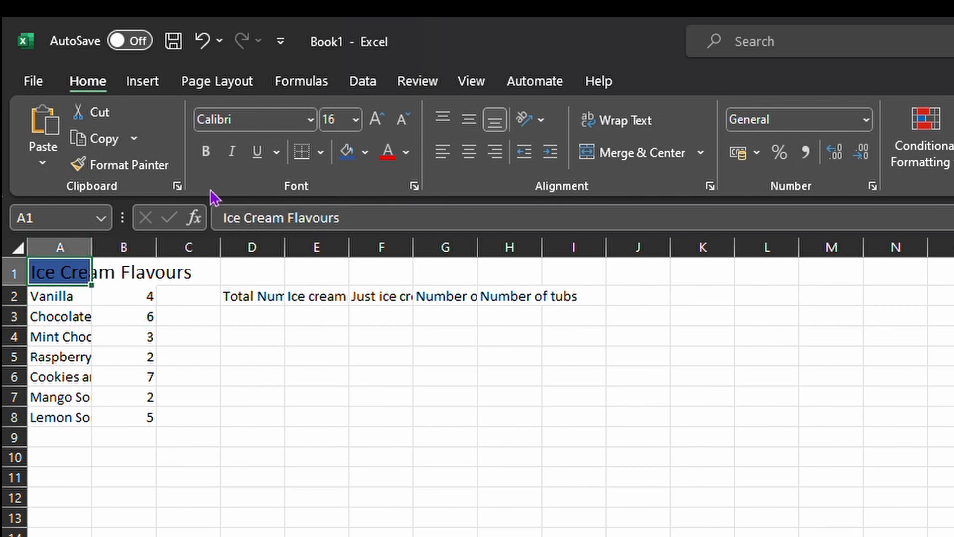
pyautogui.tripleClick(362, 217)
pyautogui.click(245, 300)
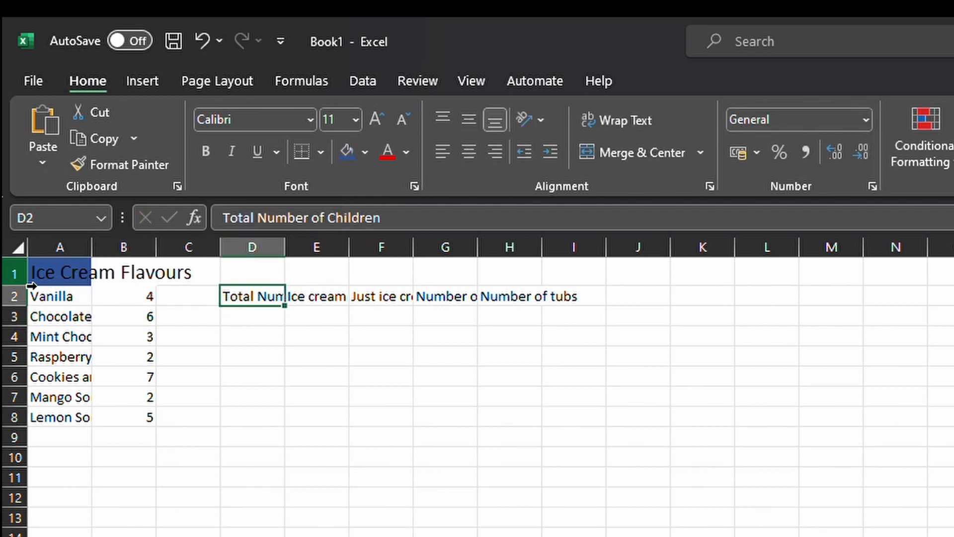
# Merge and center the Ice Cream Flavours heading across A1:C1.
pyautogui.click(82, 284)
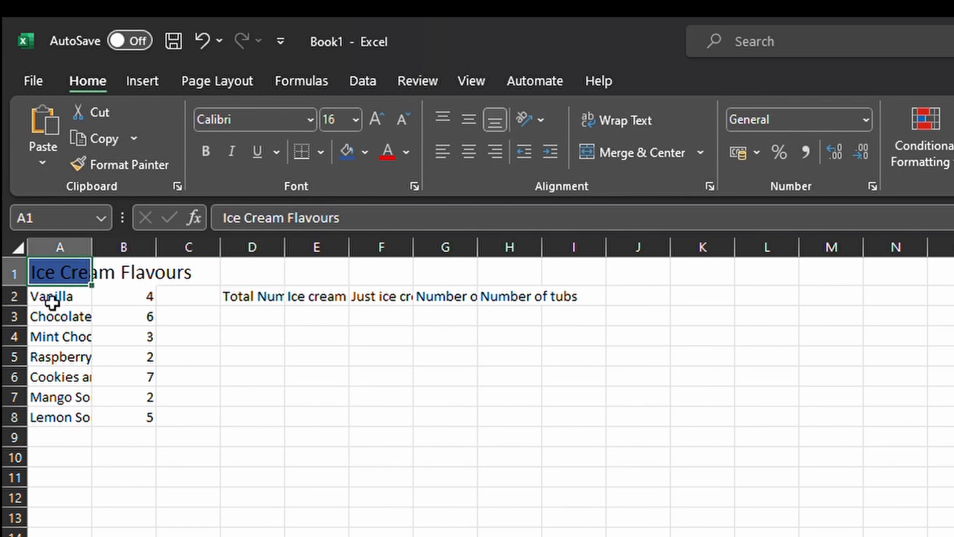
pyautogui.moveTo(69, 282); pyautogui.dragTo(209, 271)
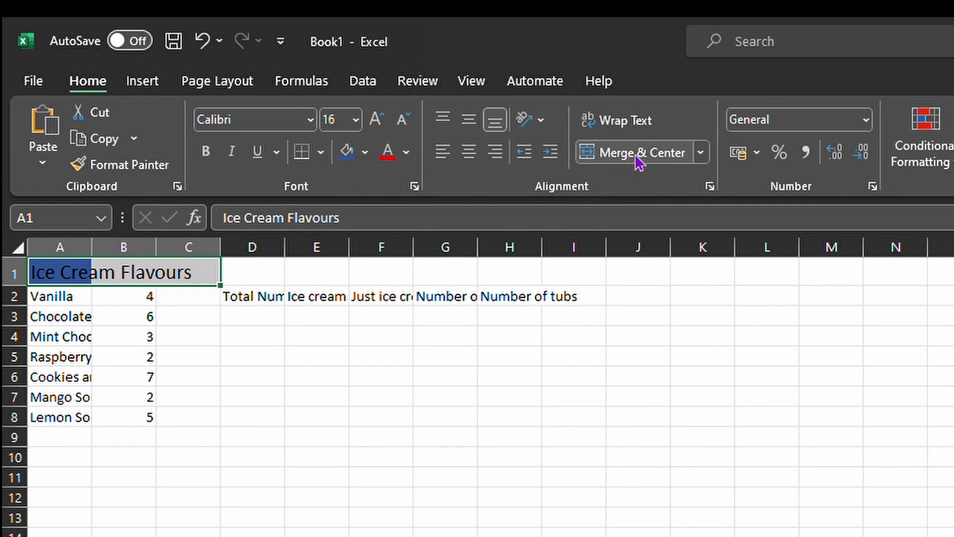
pyautogui.click(657, 157)
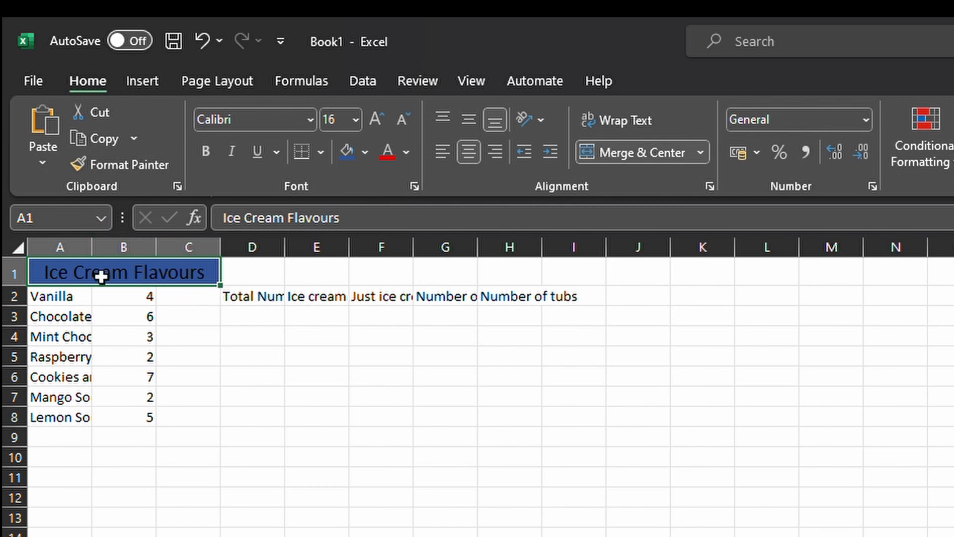
pyautogui.click(214, 322)
pyautogui.click(111, 283)
pyautogui.click(271, 303)
pyautogui.click(365, 316)
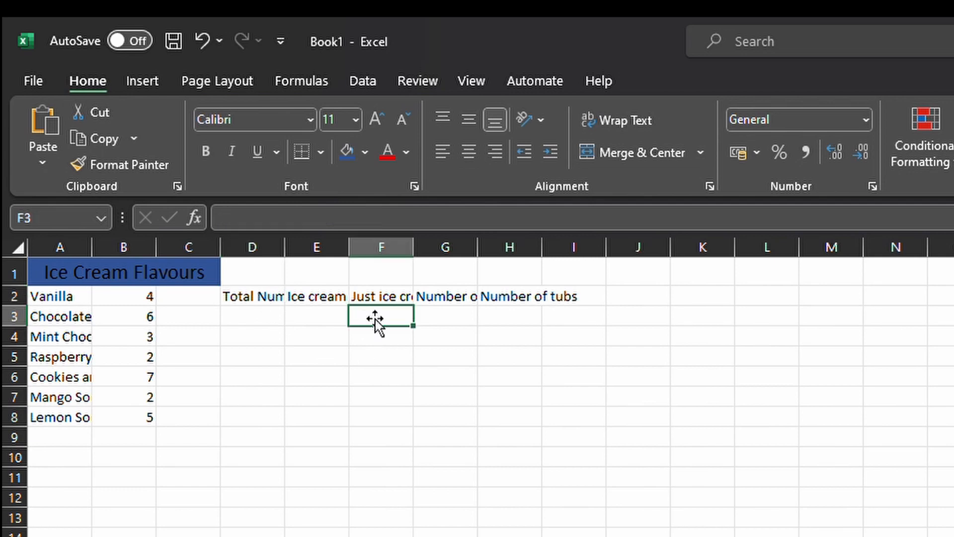
pyautogui.click(399, 342)
pyautogui.moveTo(181, 443); pyautogui.dragTo(447, 442)
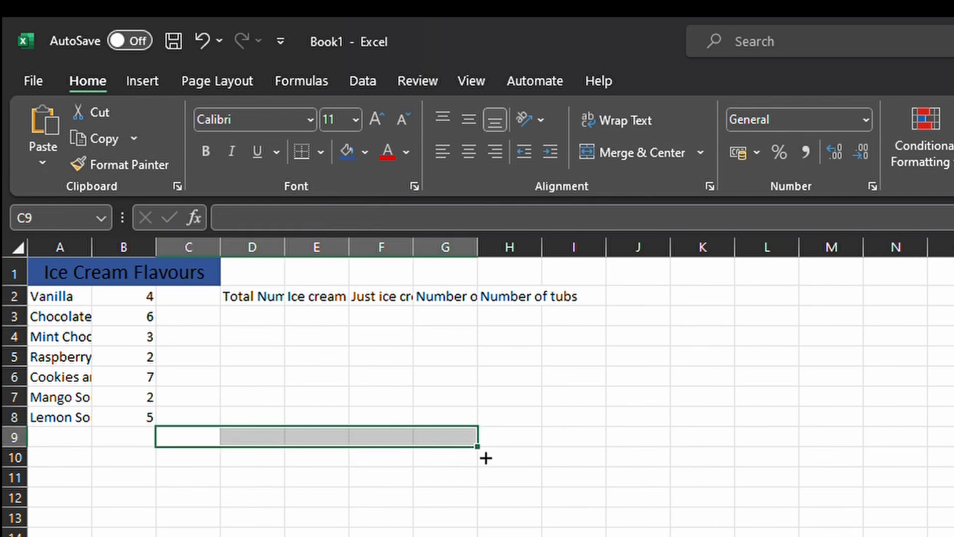
pyautogui.click(517, 458)
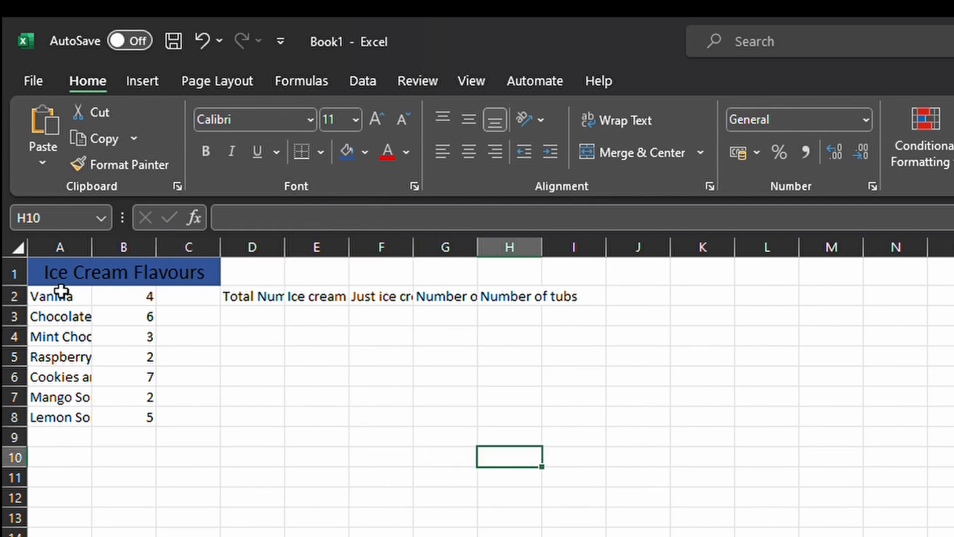
# Widen column A to show more of the flavour names in A2:A8.
pyautogui.click(105, 402)
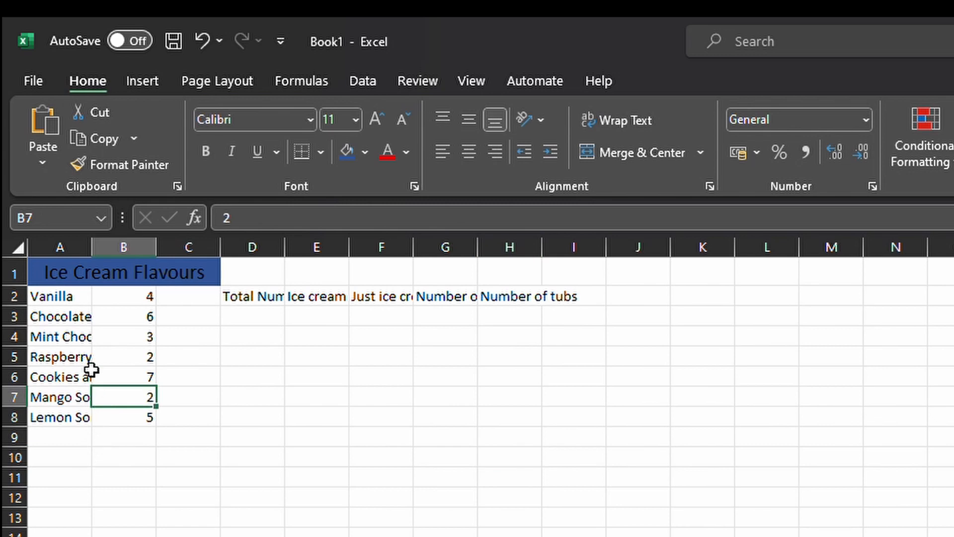
pyautogui.moveTo(68, 301); pyautogui.dragTo(69, 418)
pyautogui.click(100, 500)
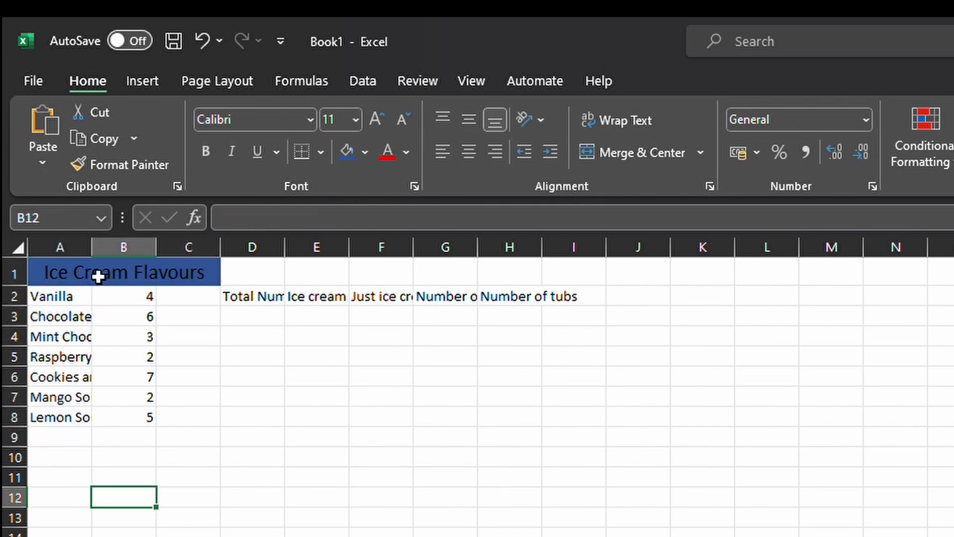
pyautogui.moveTo(93, 248); pyautogui.dragTo(112, 258)
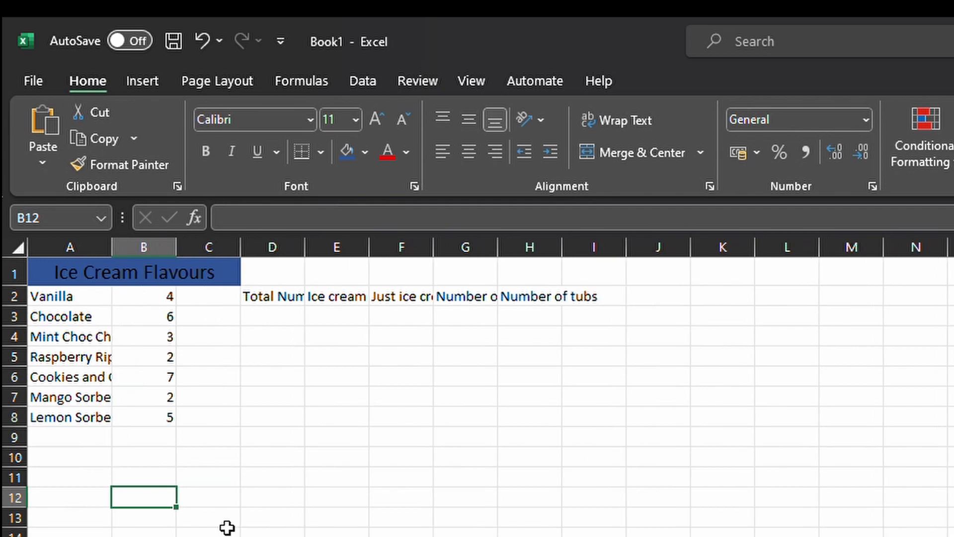
# AutoFit every column in the sheet to its contents and widen column B a little further.
pyautogui.click(26, 252)
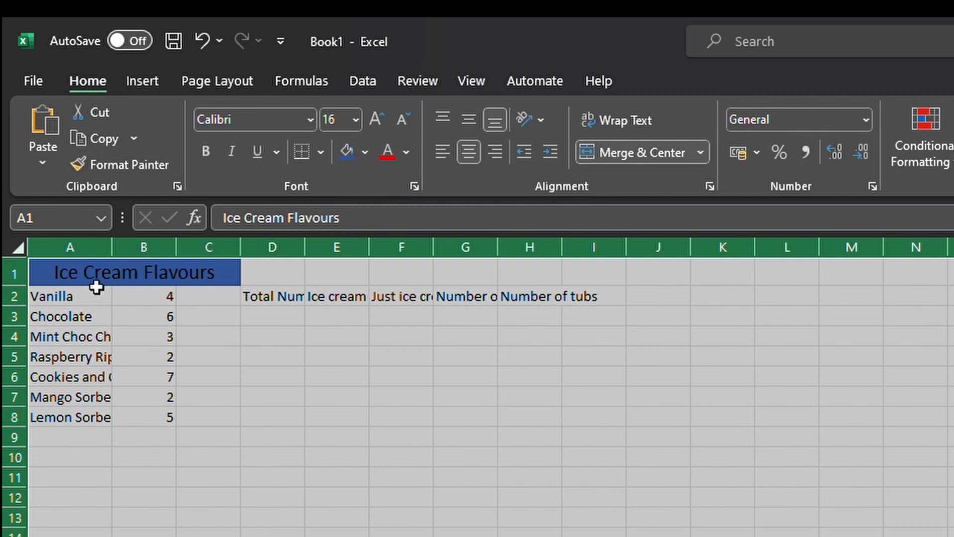
pyautogui.doubleClick(119, 255)
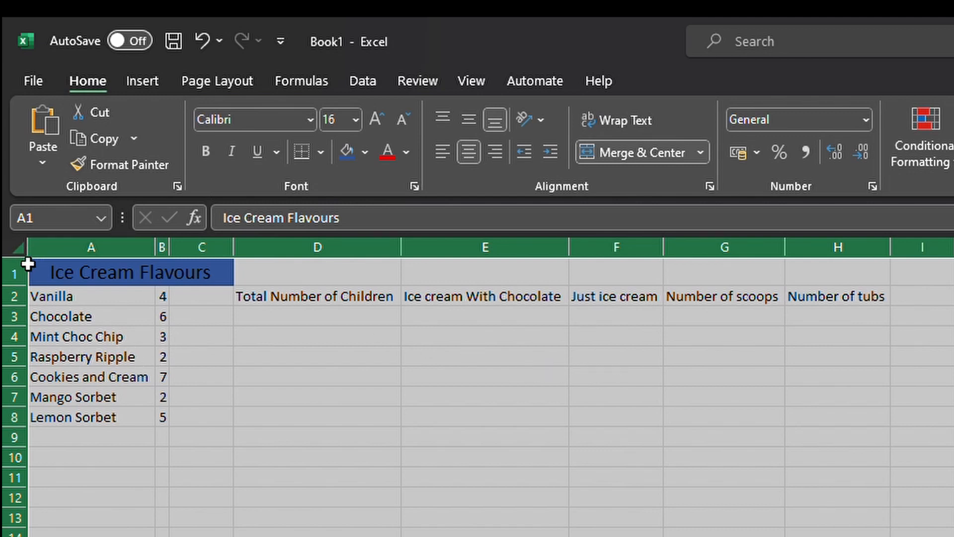
pyautogui.click(184, 361)
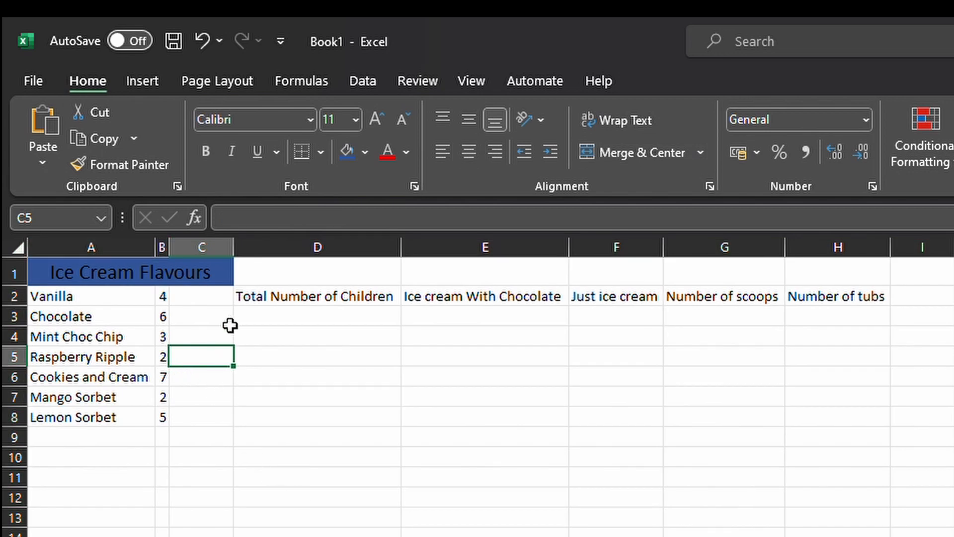
pyautogui.moveTo(169, 247); pyautogui.dragTo(202, 249)
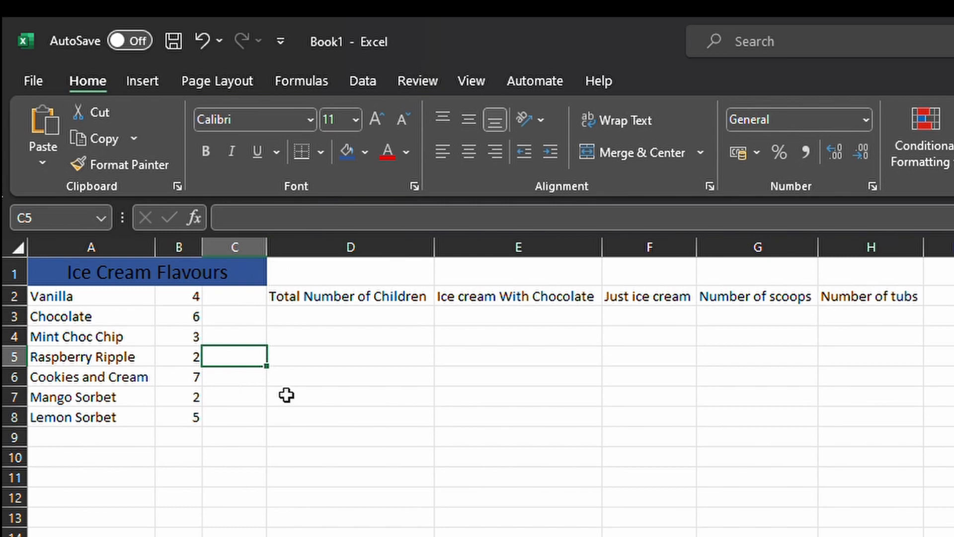
# Review the row 2 headings from Total Number of Children in D2 to Number of tubs in H2.
pyautogui.click(342, 338)
pyautogui.click(421, 303)
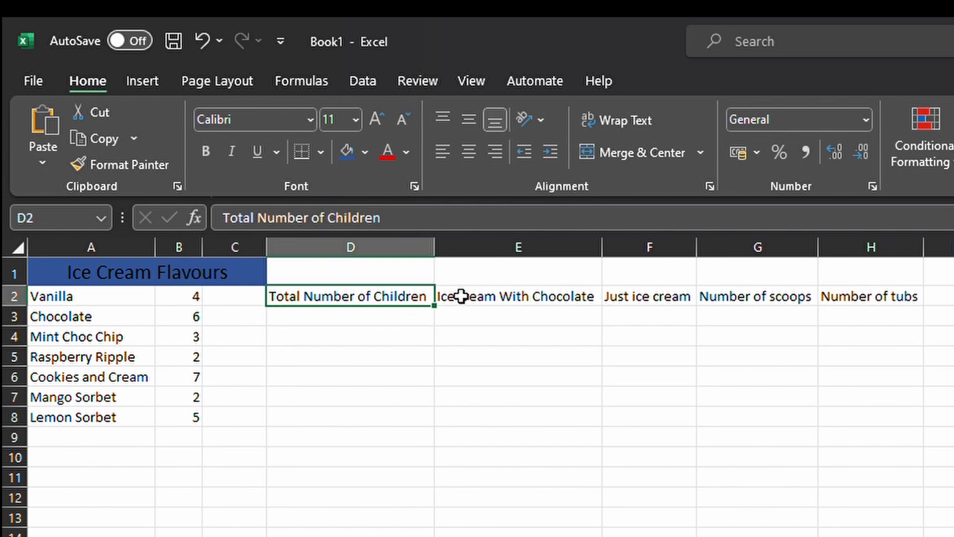
pyautogui.click(461, 296)
pyautogui.click(681, 299)
pyautogui.click(765, 299)
pyautogui.click(855, 301)
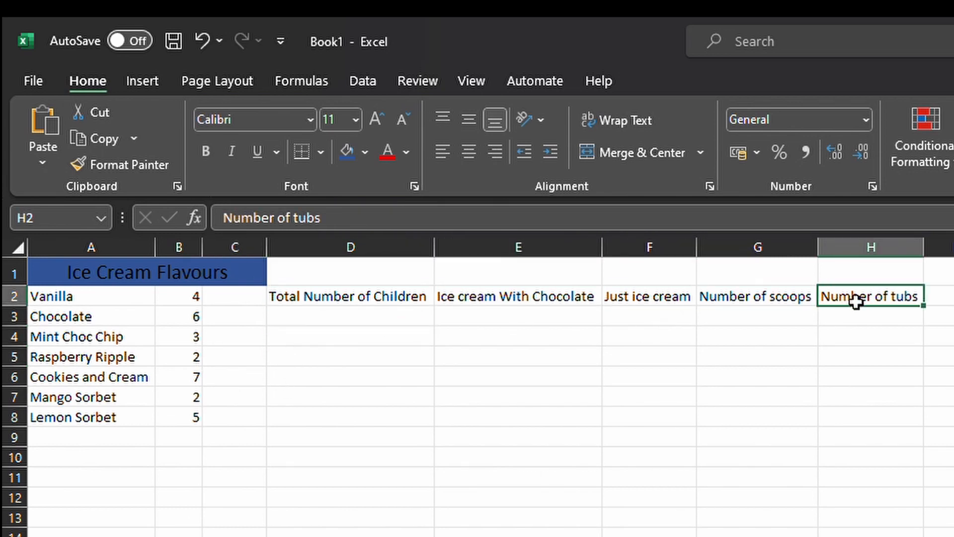
pyautogui.click(373, 313)
pyautogui.click(467, 316)
pyautogui.click(646, 296)
pyautogui.click(765, 298)
pyautogui.click(839, 299)
pyautogui.click(329, 303)
pyautogui.click(513, 299)
pyautogui.click(687, 304)
pyautogui.click(748, 306)
pyautogui.click(859, 305)
pyautogui.click(362, 305)
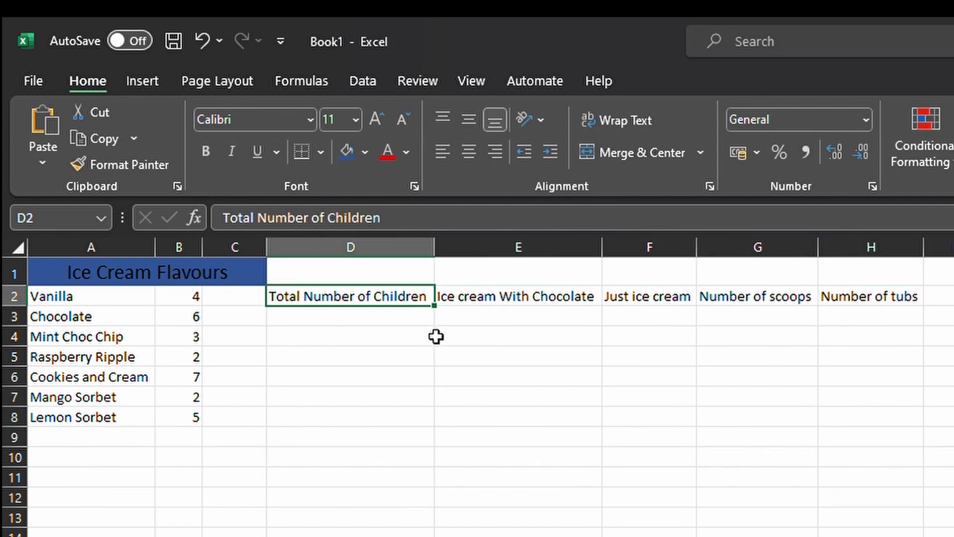
pyautogui.click(506, 303)
pyautogui.click(669, 304)
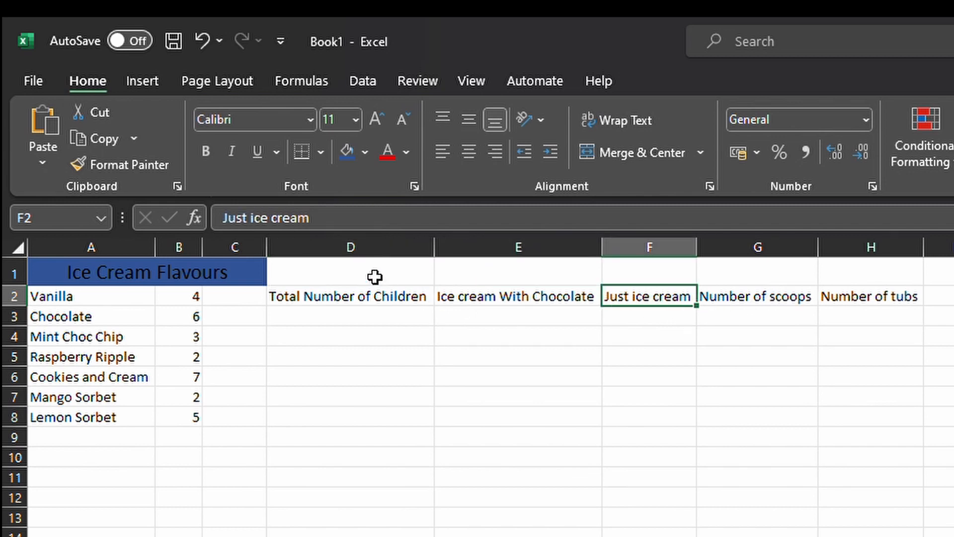
# Wrap the Total Number of Children heading in D2 and narrow column D to fit its two lines.
pyautogui.click(384, 299)
pyautogui.moveTo(441, 257)
pyautogui.mouseDown()
pyautogui.moveTo(376, 257)
pyautogui.moveTo(429, 254)
pyautogui.mouseUp()
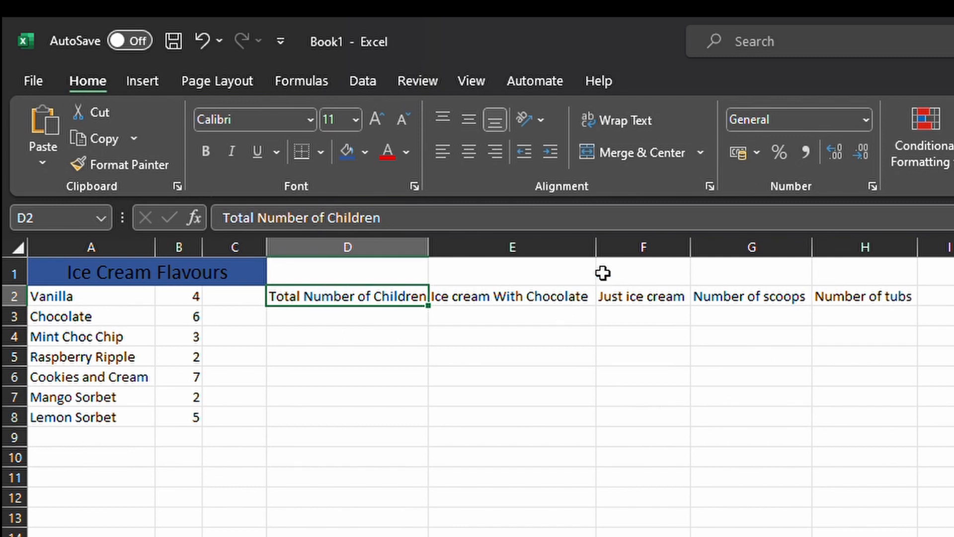
pyautogui.click(627, 121)
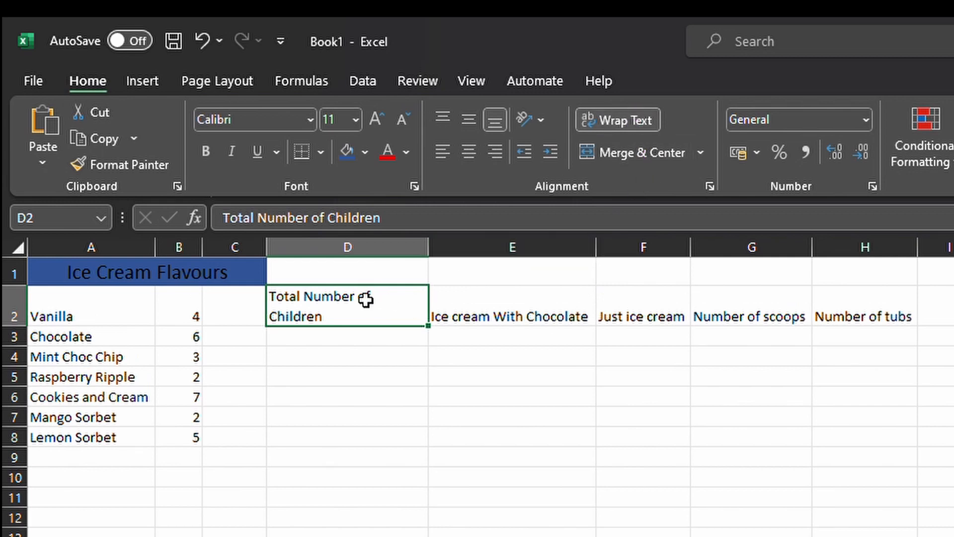
pyautogui.moveTo(428, 252); pyautogui.dragTo(381, 259)
# Wrap the text of the headings in E2:H2 and narrow column E so its heading takes two lines.
pyautogui.click(468, 287)
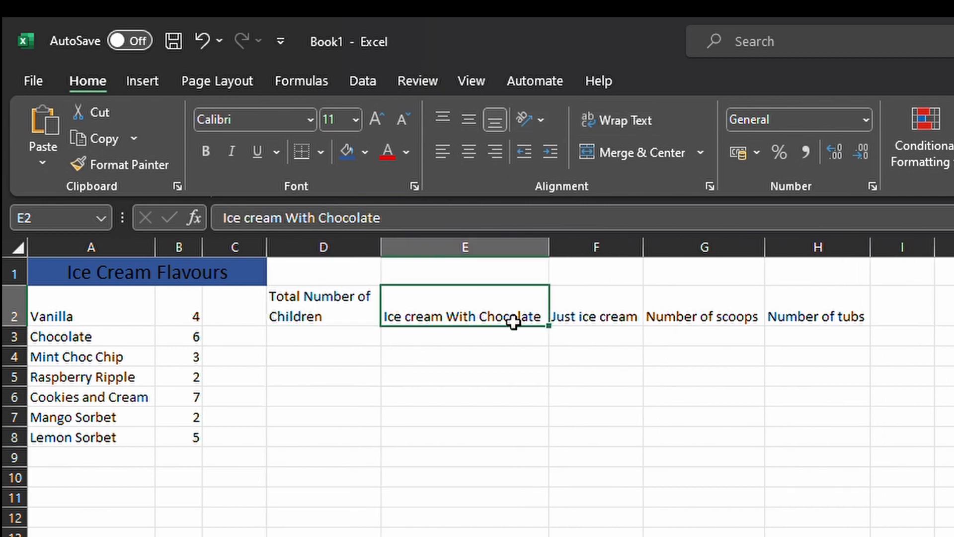
pyautogui.moveTo(481, 311); pyautogui.dragTo(834, 303)
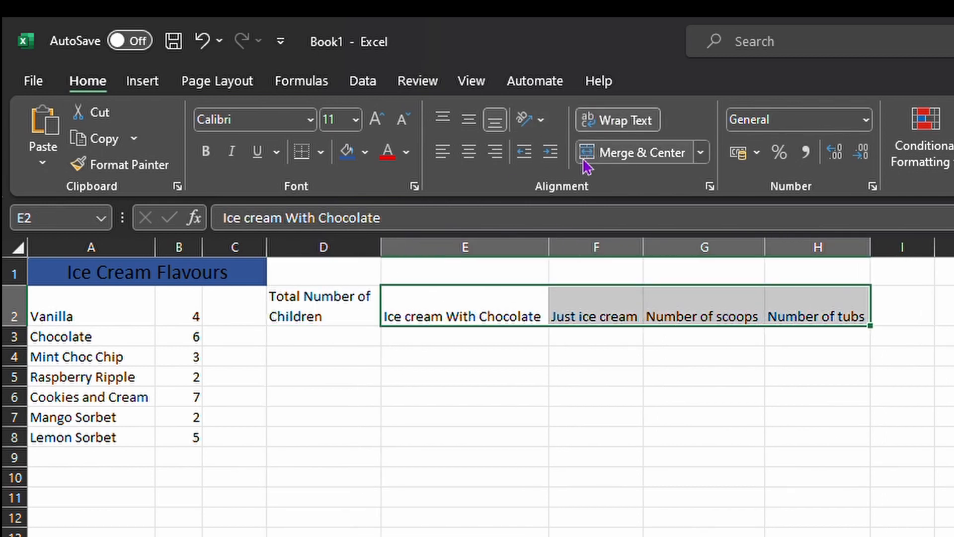
pyautogui.moveTo(563, 256); pyautogui.dragTo(493, 252)
pyautogui.click(786, 442)
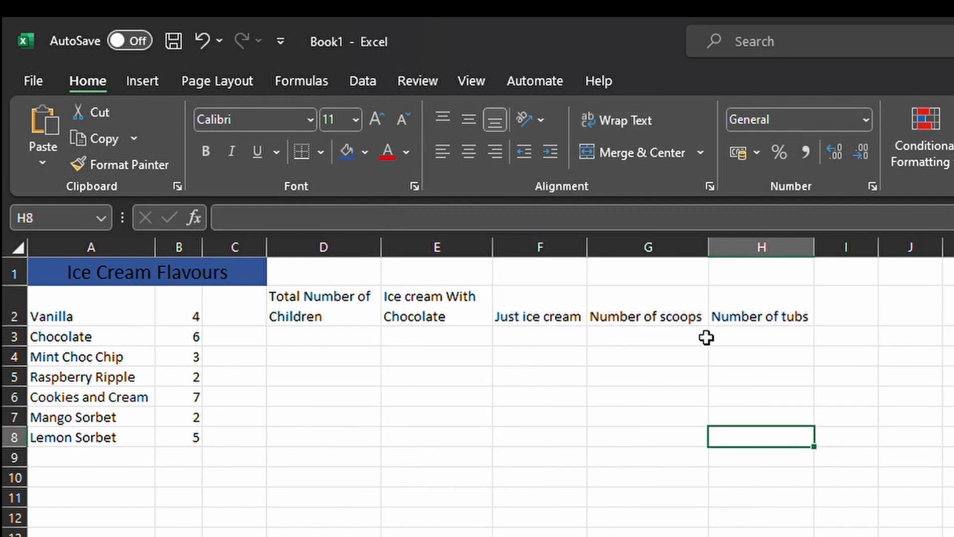
# Apply borders around and between all cells of the ice cream flavours table in A1:C8.
pyautogui.click(324, 416)
pyautogui.moveTo(46, 284); pyautogui.dragTo(97, 298)
pyautogui.click(149, 362)
pyautogui.click(299, 441)
pyautogui.moveTo(247, 442); pyautogui.dragTo(98, 253)
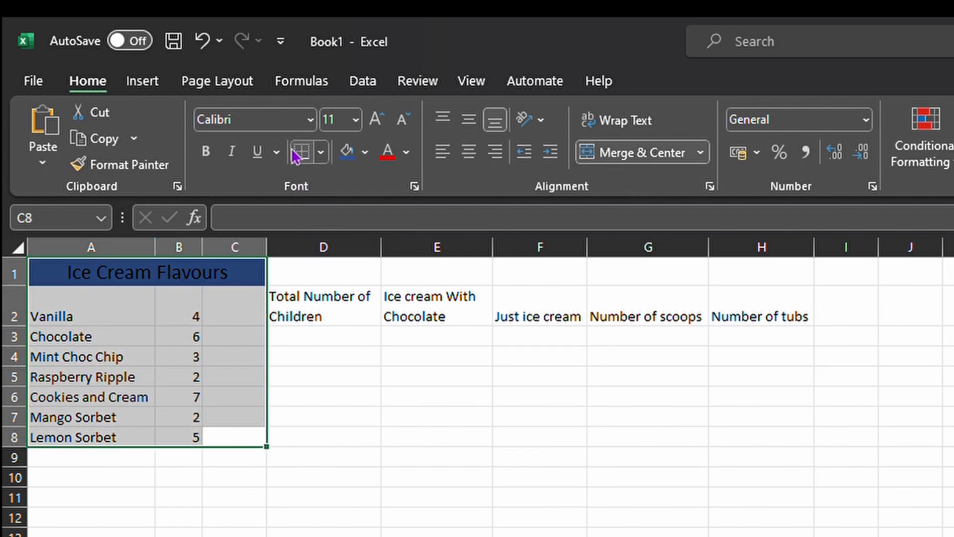
pyautogui.click(322, 158)
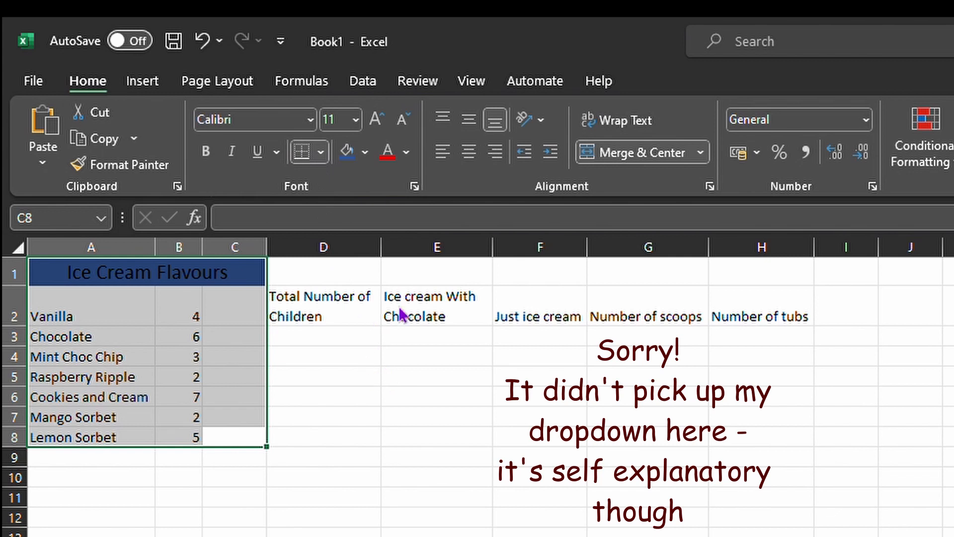
pyautogui.click(643, 492)
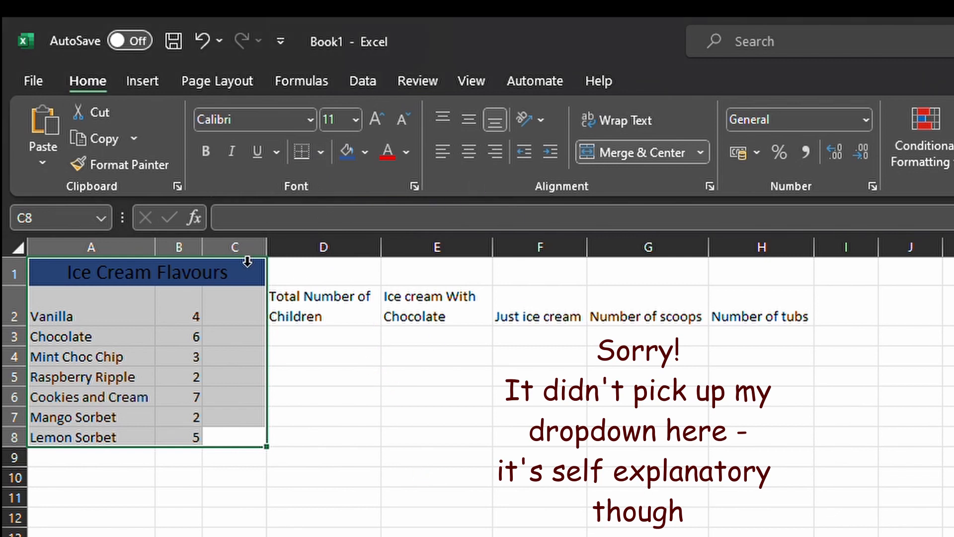
pyautogui.click(321, 153)
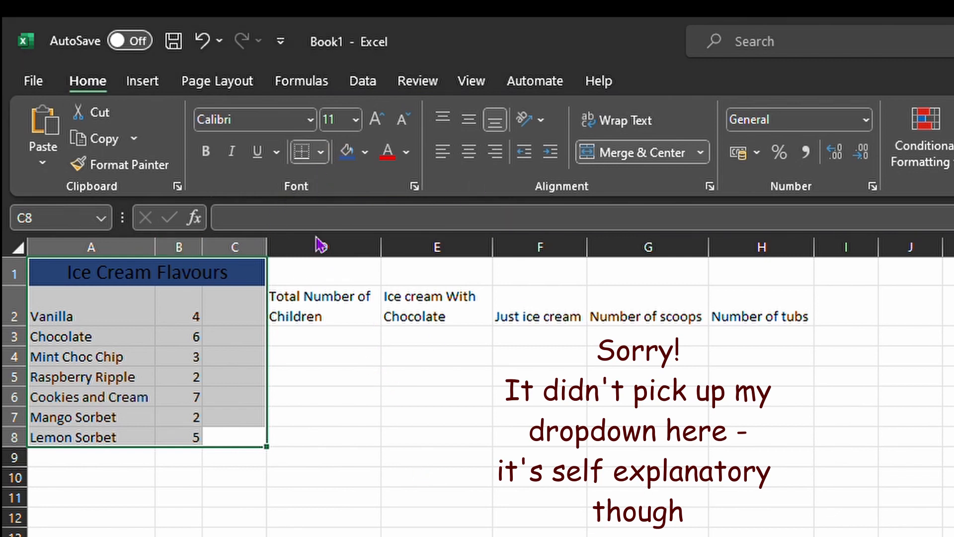
pyautogui.click(343, 362)
# Remove the borders from the empty cells C2:C8.
pyautogui.click(243, 398)
pyautogui.click(284, 440)
pyautogui.moveTo(250, 314); pyautogui.dragTo(247, 441)
pyautogui.click(321, 153)
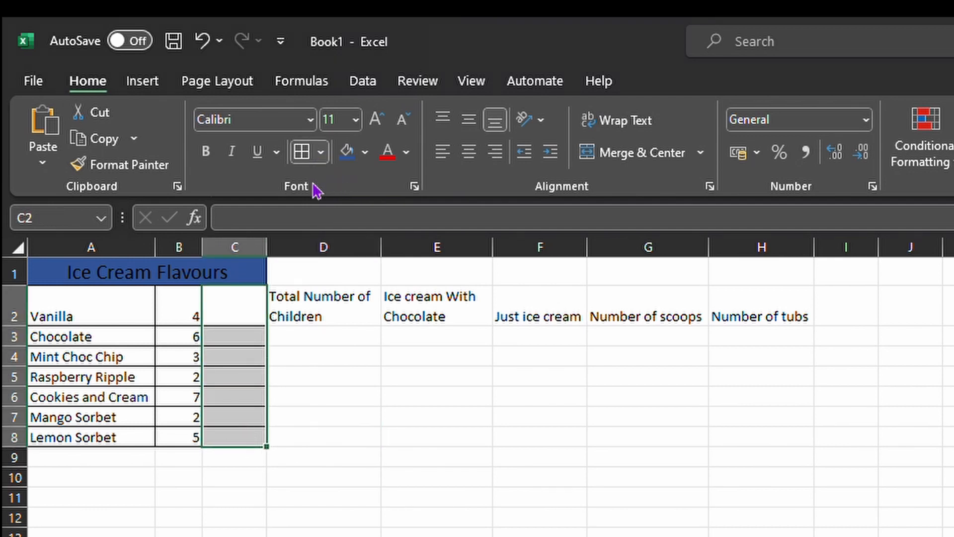
pyautogui.click(320, 351)
pyautogui.click(325, 460)
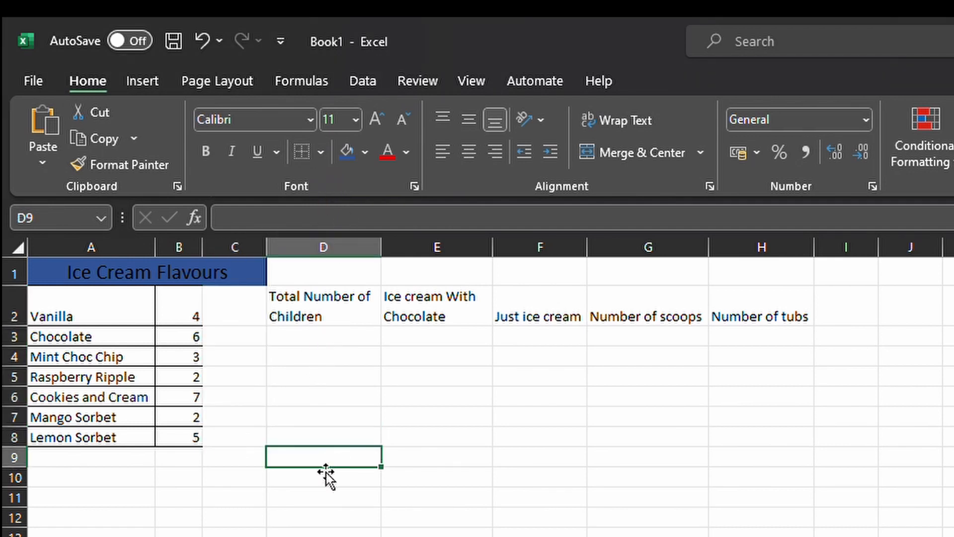
# Start a SUM formula in D3 under the Total Number of Children heading.
pyautogui.click(338, 342)
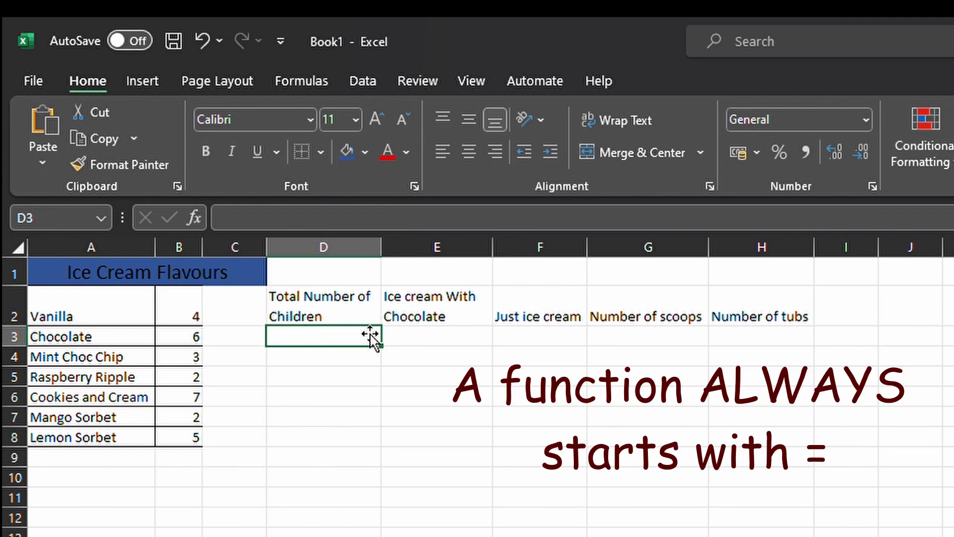
pyautogui.write('=')
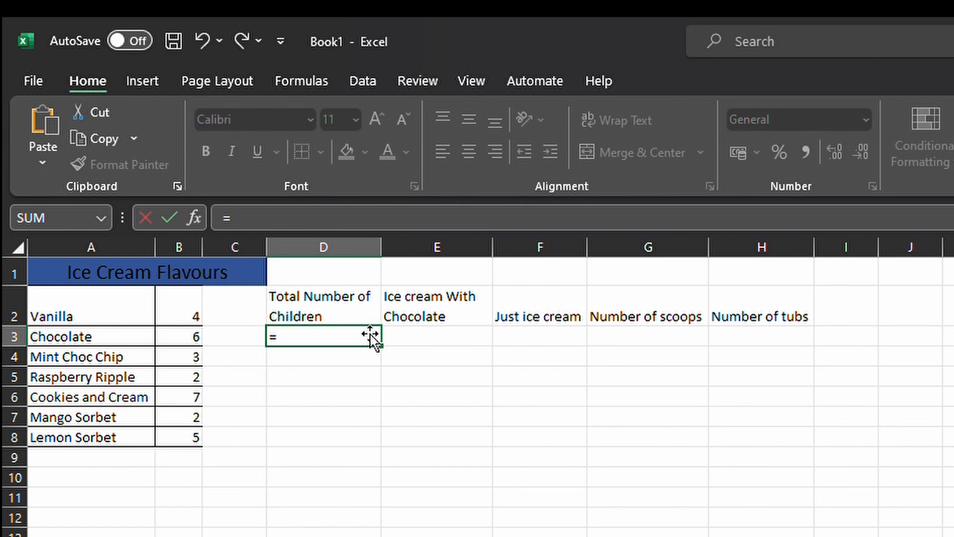
pyautogui.write('sum(')
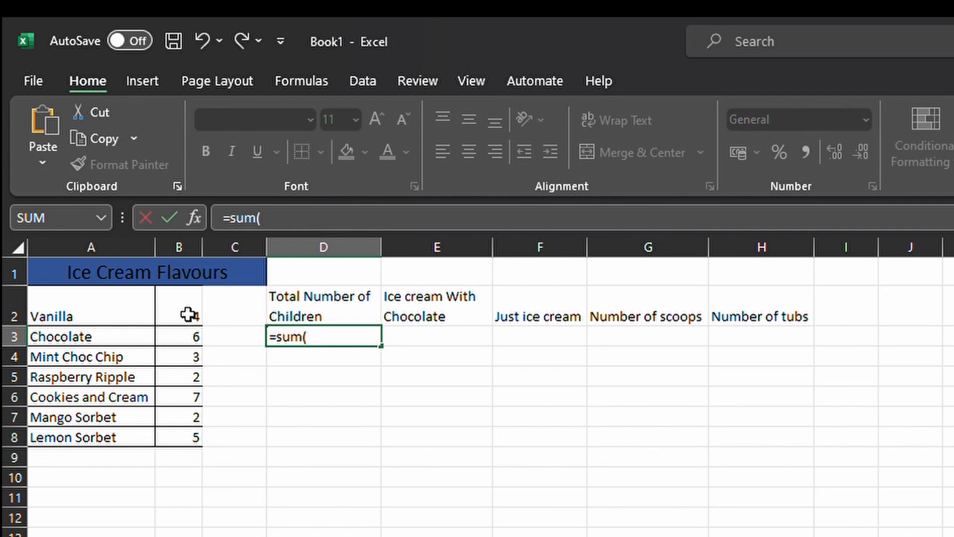
# Try adding the separate ranges B2:B4 and B6:B9 plus cells B8 and C7 to the D3 sum.
pyautogui.moveTo(187, 313); pyautogui.dragTo(203, 367)
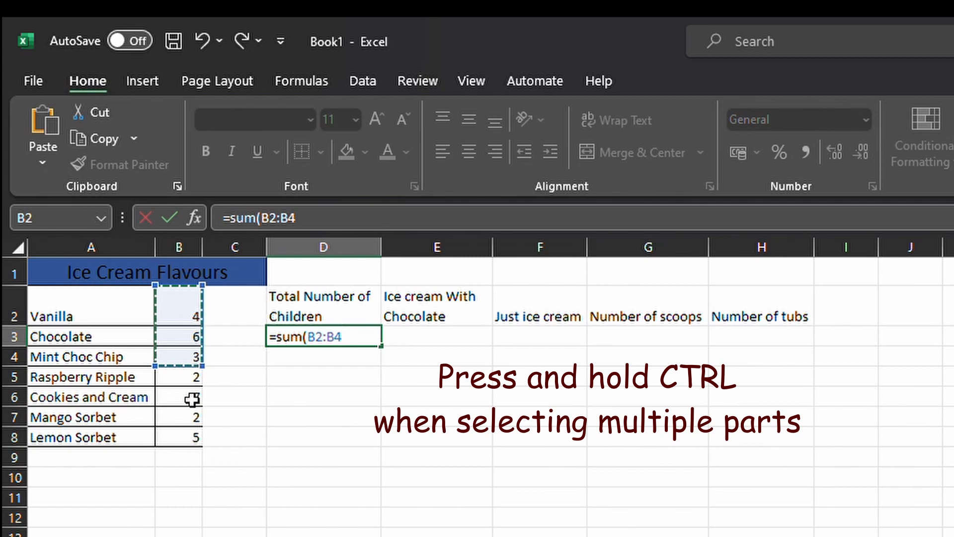
pyautogui.moveTo(196, 399); pyautogui.dragTo(196, 457)
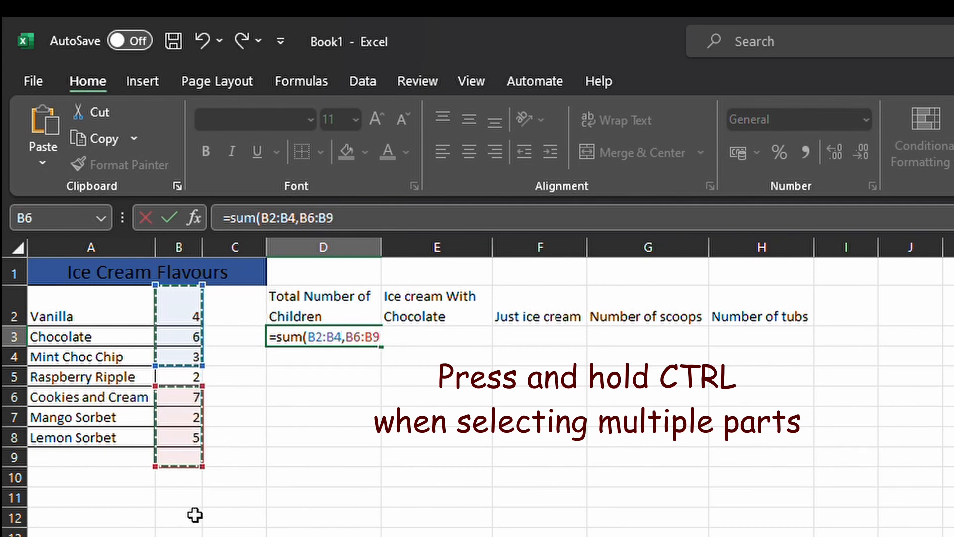
pyautogui.keyDown('ctrl'); pyautogui.click(196, 436); pyautogui.keyUp('ctrl')
pyautogui.keyDown('ctrl'); pyautogui.click(256, 418); pyautogui.keyUp('ctrl')
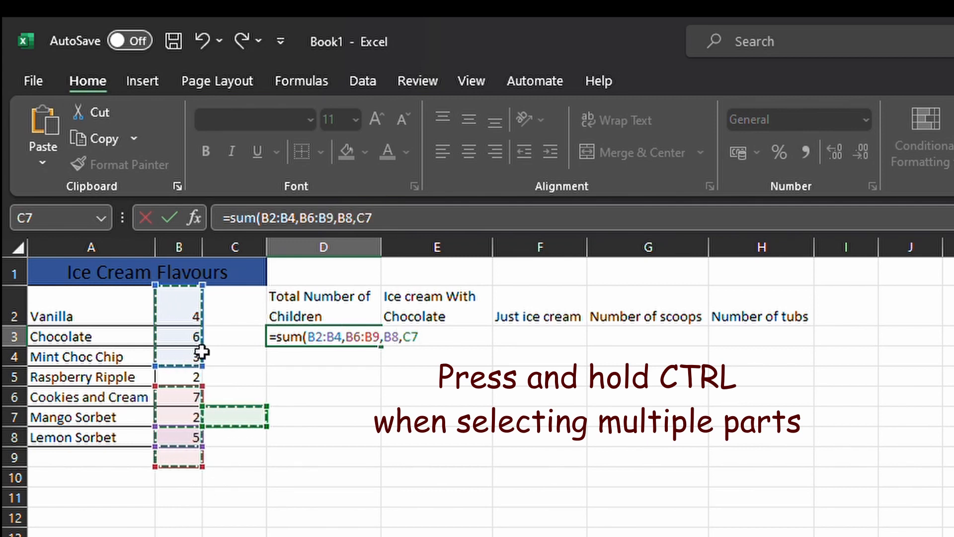
pyautogui.click(298, 531)
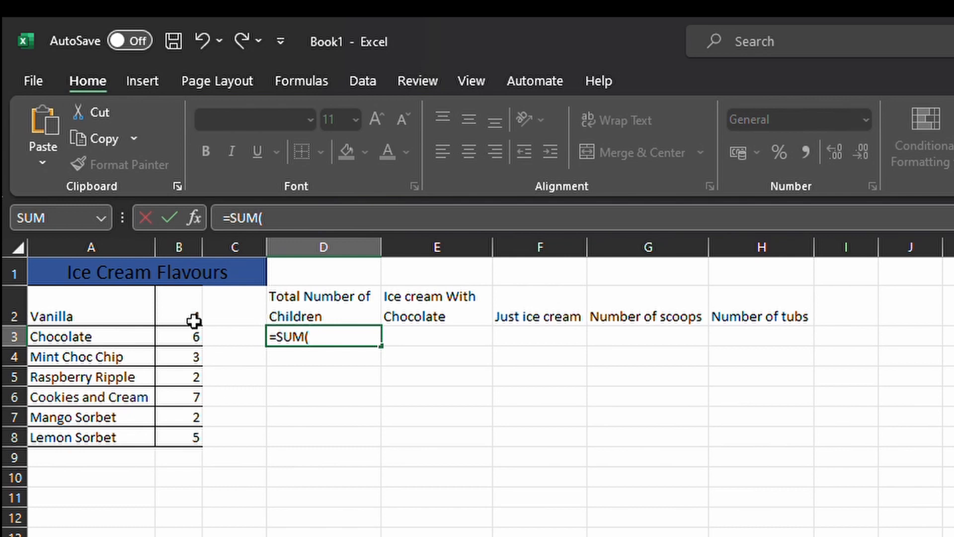
# Complete the D3 formula as =SUM(B2:B8) to total the children across all flavours.
pyautogui.moveTo(196, 315); pyautogui.dragTo(192, 434)
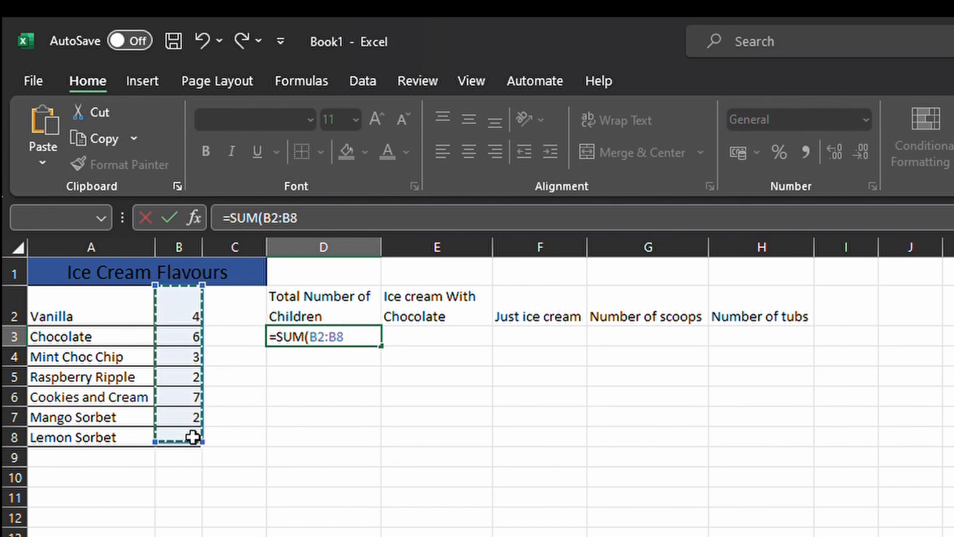
pyautogui.write(')')
pyautogui.press('Return')
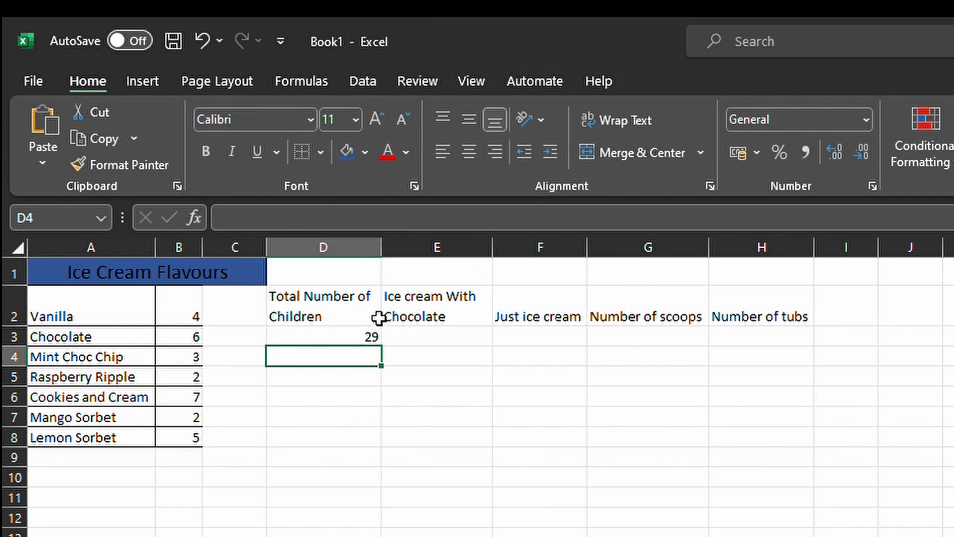
# Enter the formula =B3+B4 in E3 to add the Chocolate and Mint Choc Chip numbers.
pyautogui.click(416, 341)
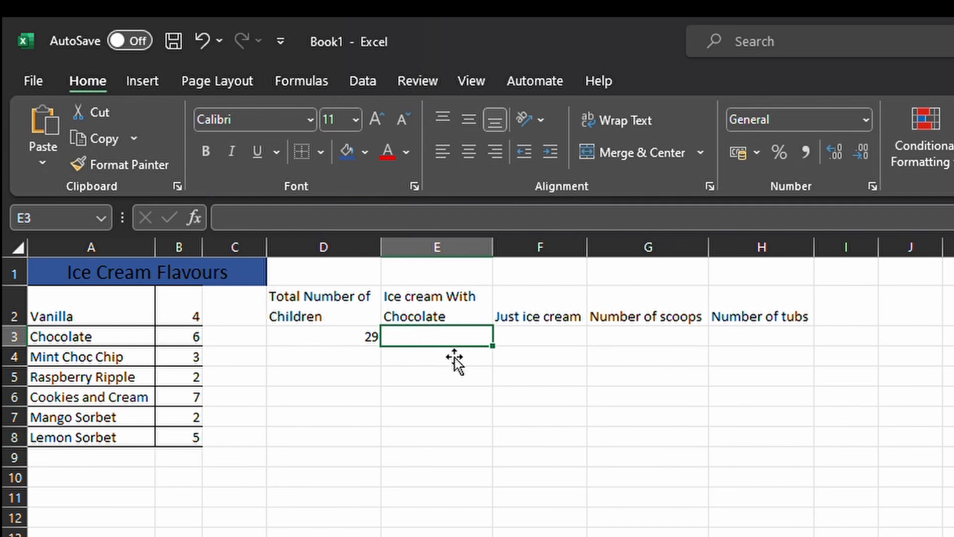
pyautogui.write('=')
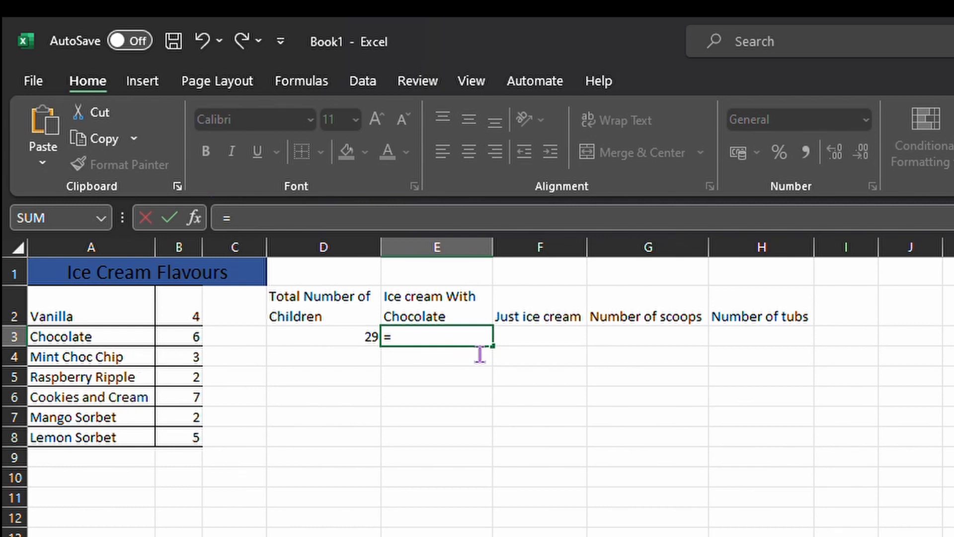
pyautogui.click(197, 336)
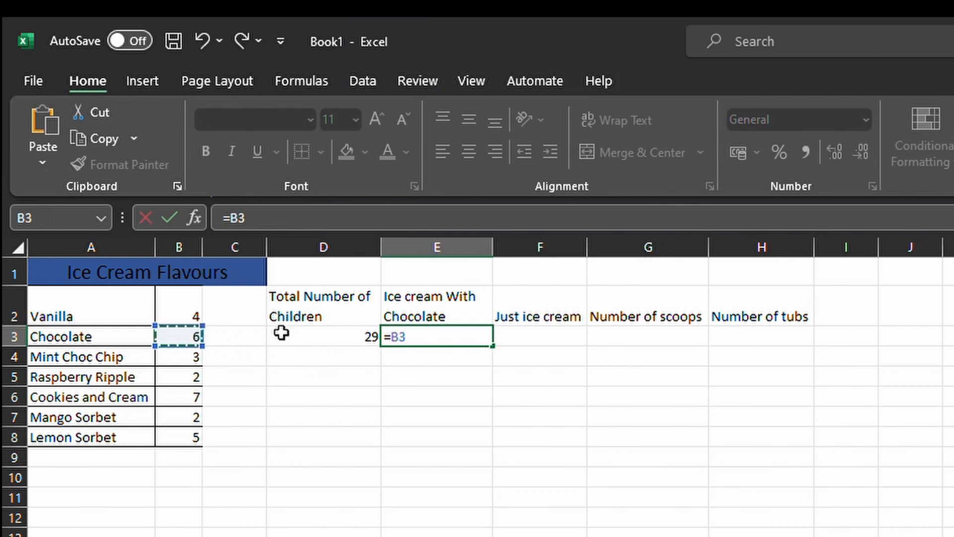
pyautogui.write('+')
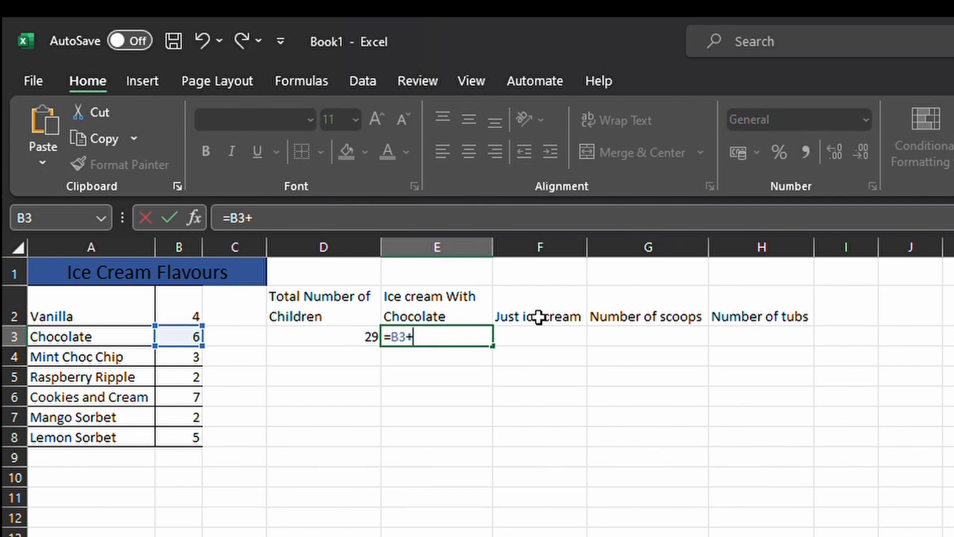
pyautogui.click(179, 358)
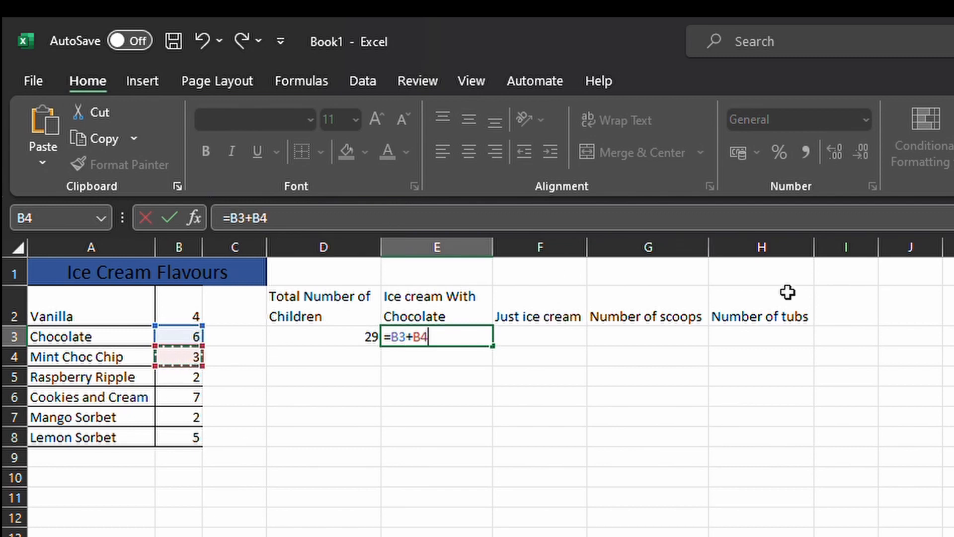
pyautogui.click(472, 420)
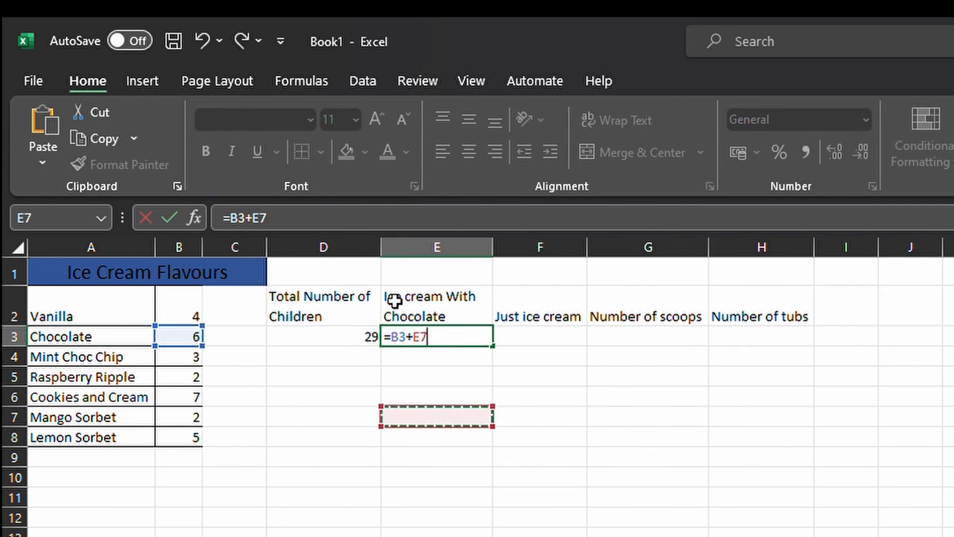
pyautogui.click(191, 360)
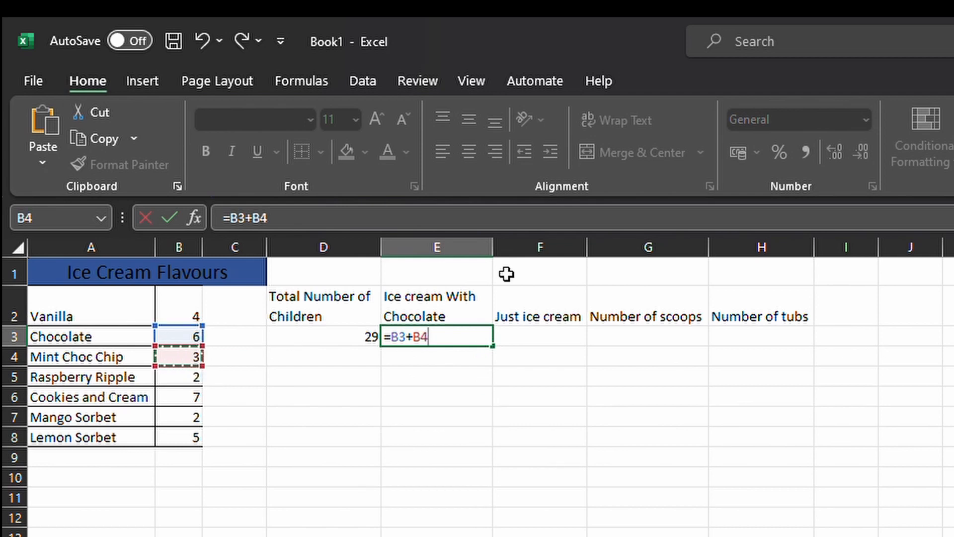
pyautogui.press('Return')
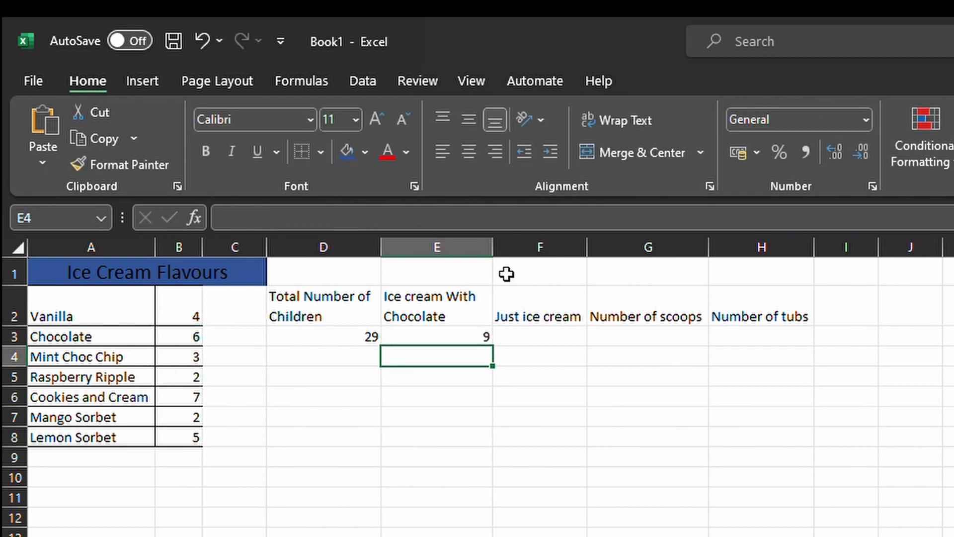
# Try replacing the B4 reference in the E3 formula with the number 9, and restore it to =B3+B4.
pyautogui.doubleClick(437, 338)
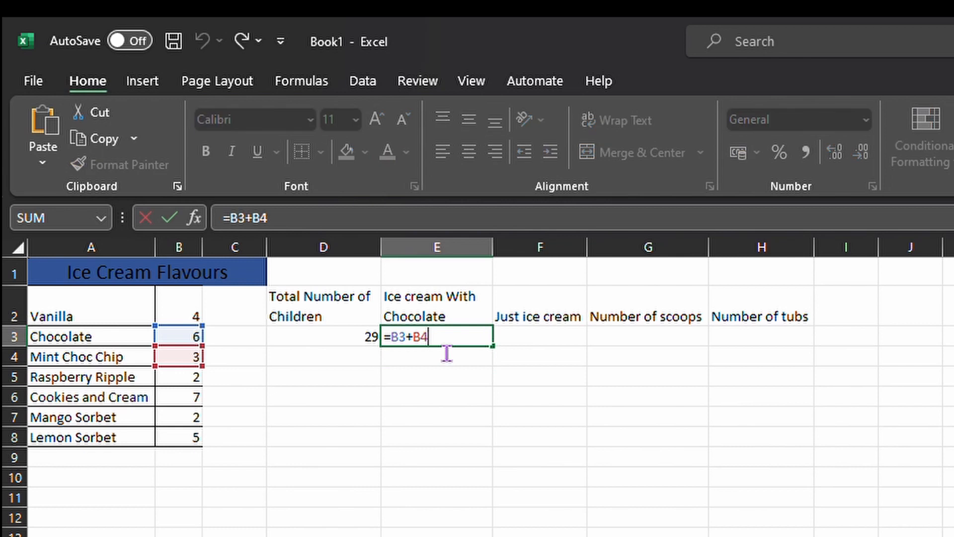
pyautogui.moveTo(461, 345); pyautogui.dragTo(425, 356)
pyautogui.press('BackSpace')
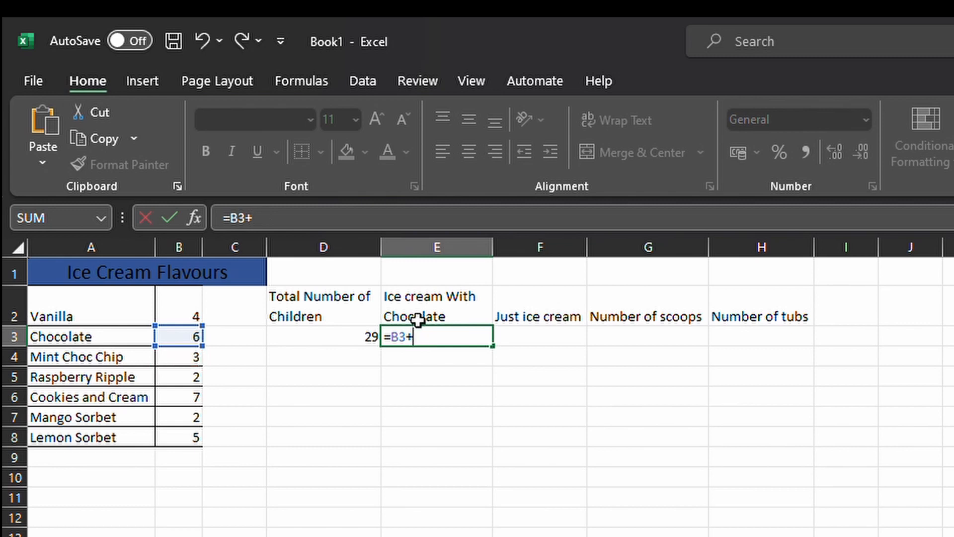
pyautogui.write('9')
pyautogui.press('BackSpace')
pyautogui.click(186, 364)
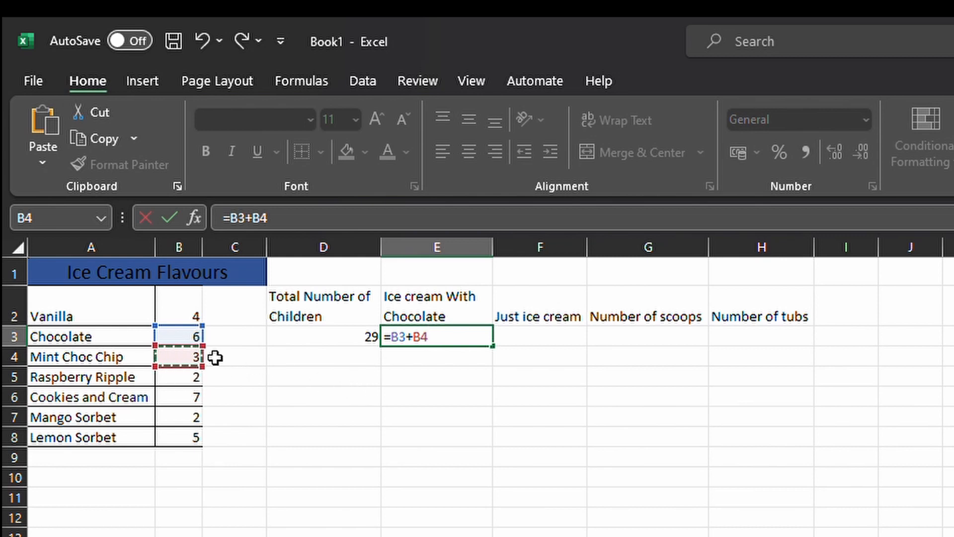
pyautogui.click(450, 380)
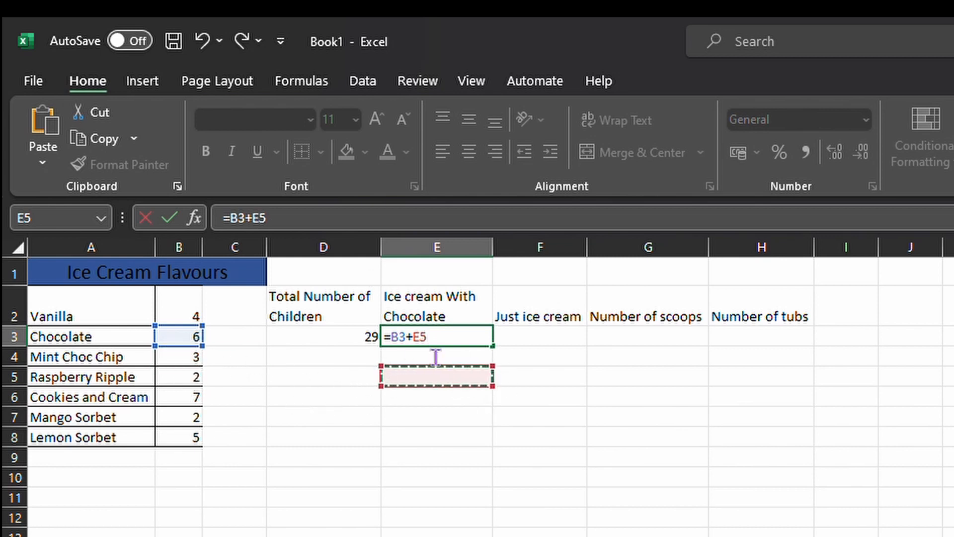
pyautogui.click(187, 357)
pyautogui.press('Return')
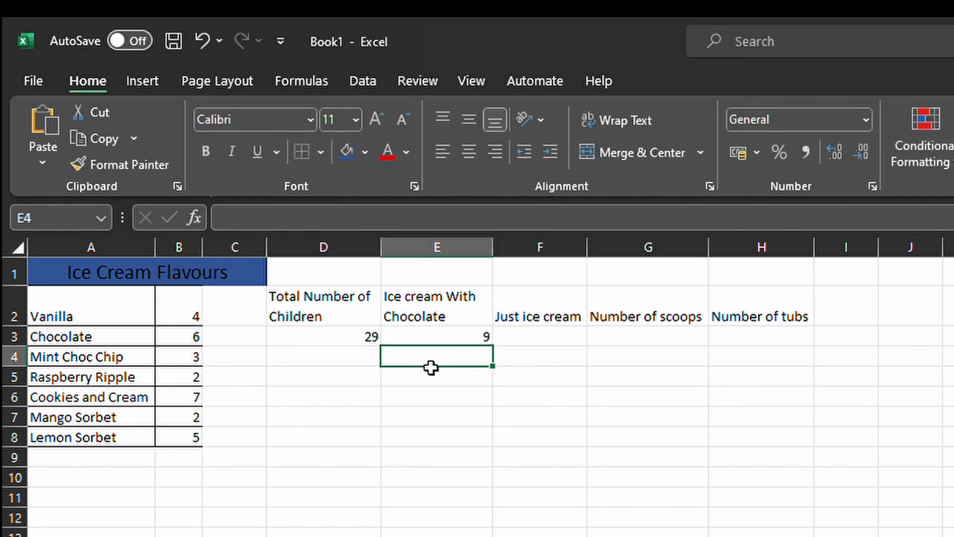
# Inspect the formula in E3 and set the Mint Choc Chip number in B4 to 4.
pyautogui.click(436, 340)
pyautogui.click(306, 223)
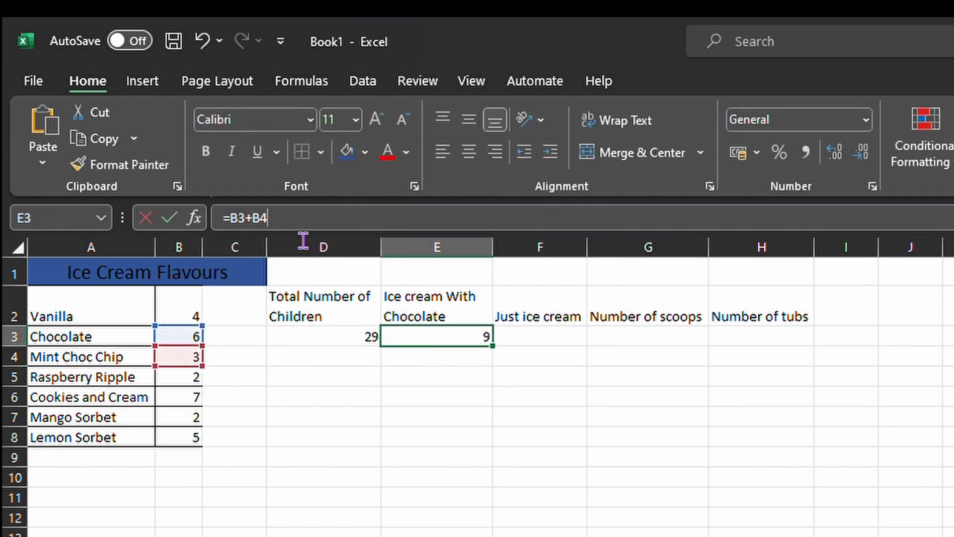
pyautogui.moveTo(303, 241); pyautogui.dragTo(238, 218)
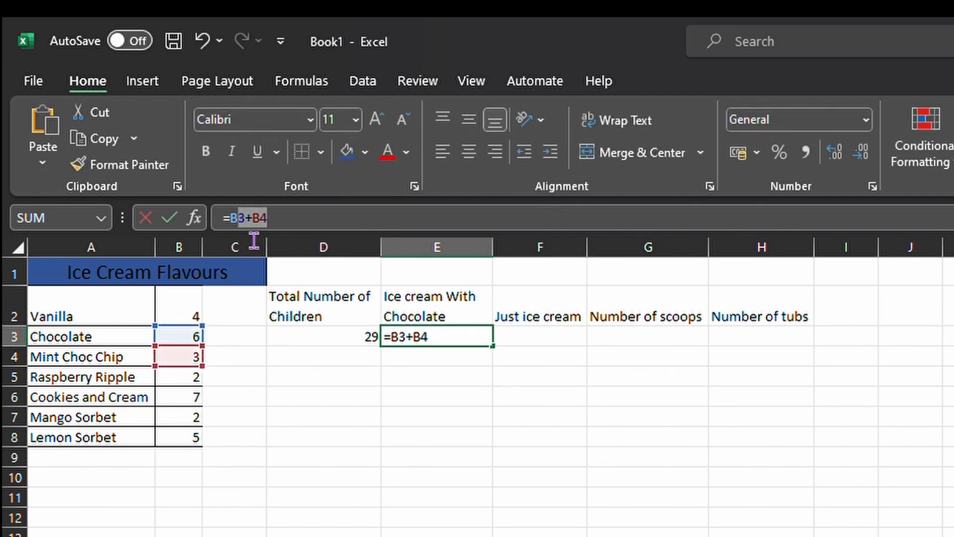
pyautogui.click(181, 362)
pyautogui.doubleClick(189, 358)
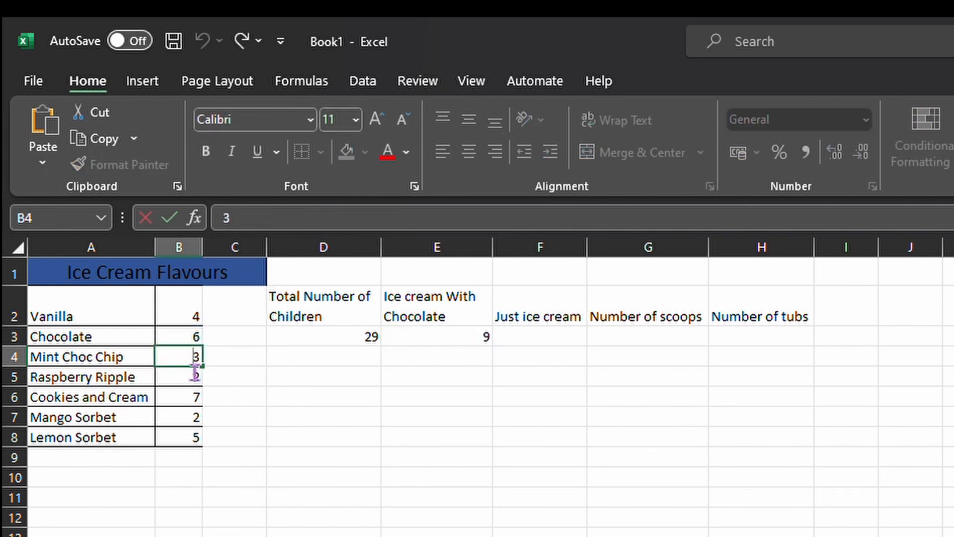
pyautogui.moveTo(194, 373); pyautogui.dragTo(244, 368)
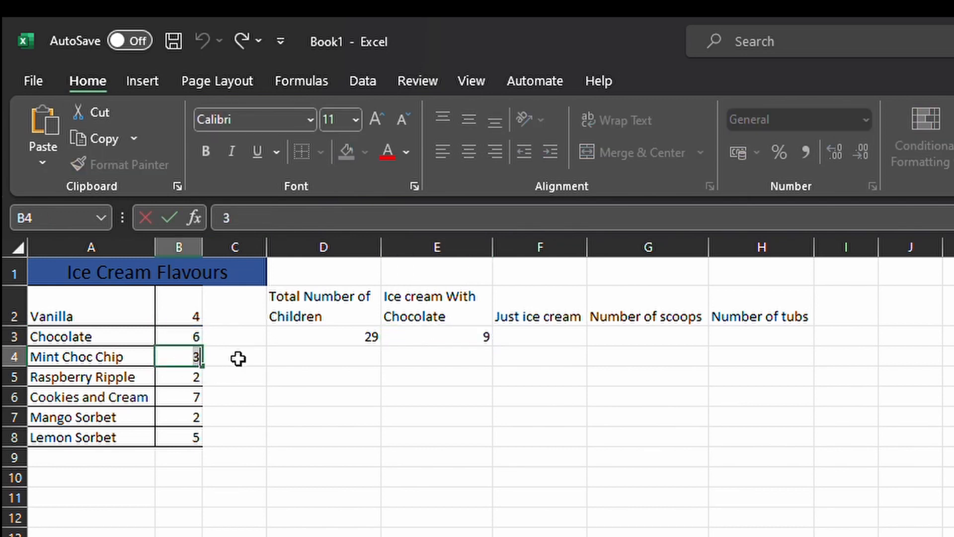
pyautogui.write('4')
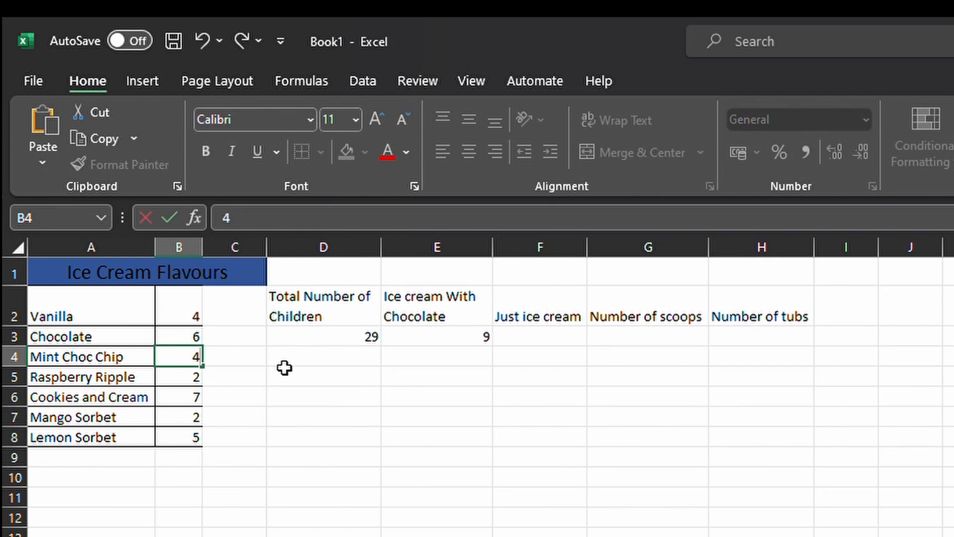
pyautogui.click(319, 364)
# Check the recalculated values in D3 and E3 and the formula behind E3.
pyautogui.click(360, 338)
pyautogui.moveTo(360, 338); pyautogui.dragTo(425, 340)
pyautogui.click(366, 423)
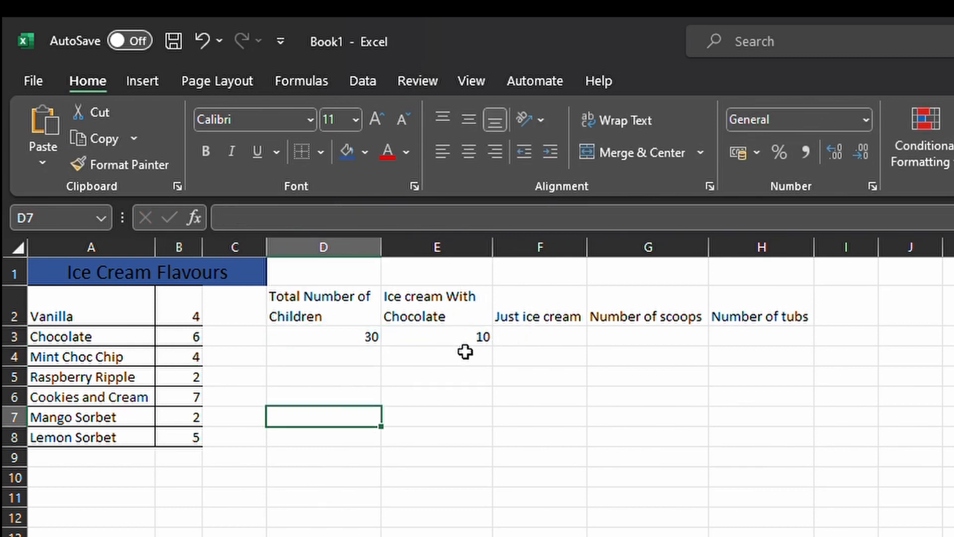
pyautogui.click(432, 344)
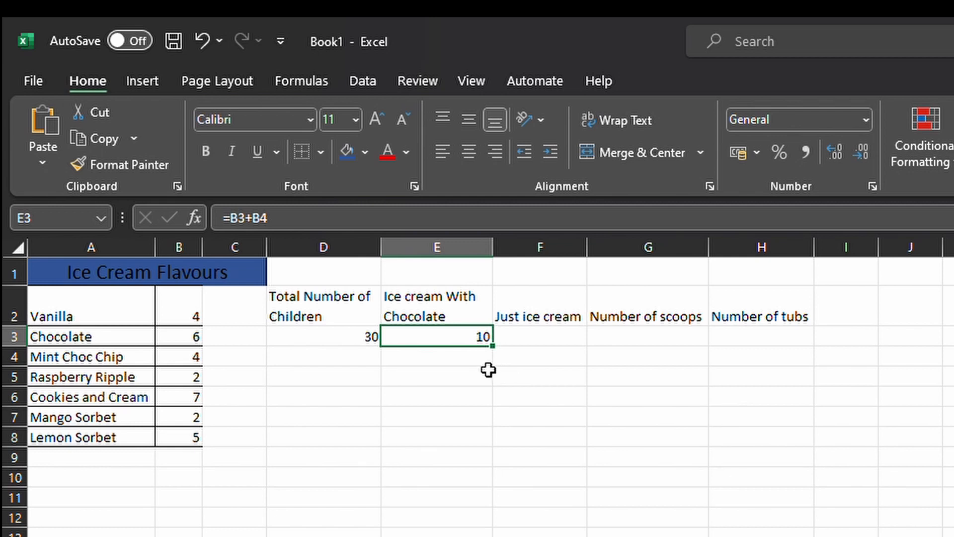
# Fill the E3 formula down to E8 and inspect how the row references change in the copied formulas.
pyautogui.doubleClick(499, 351)
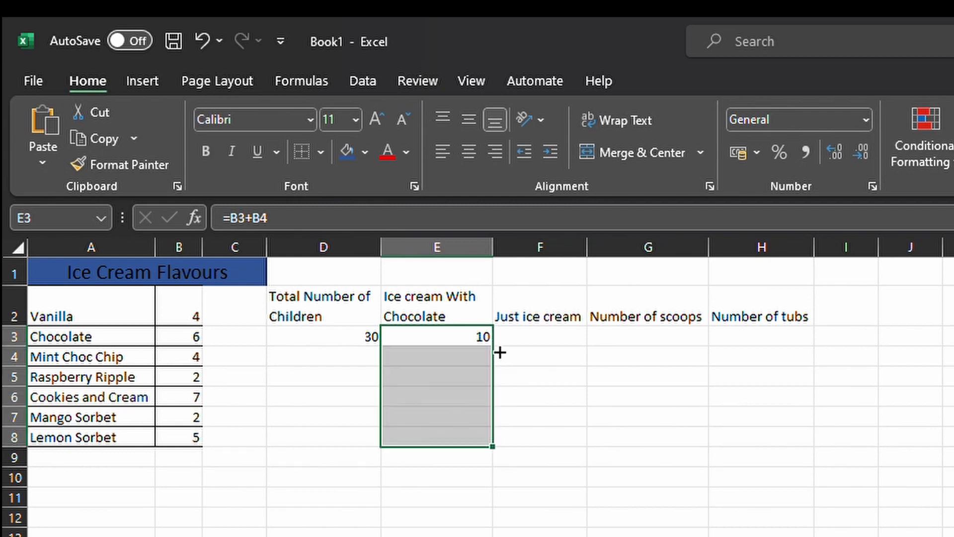
pyautogui.click(484, 419)
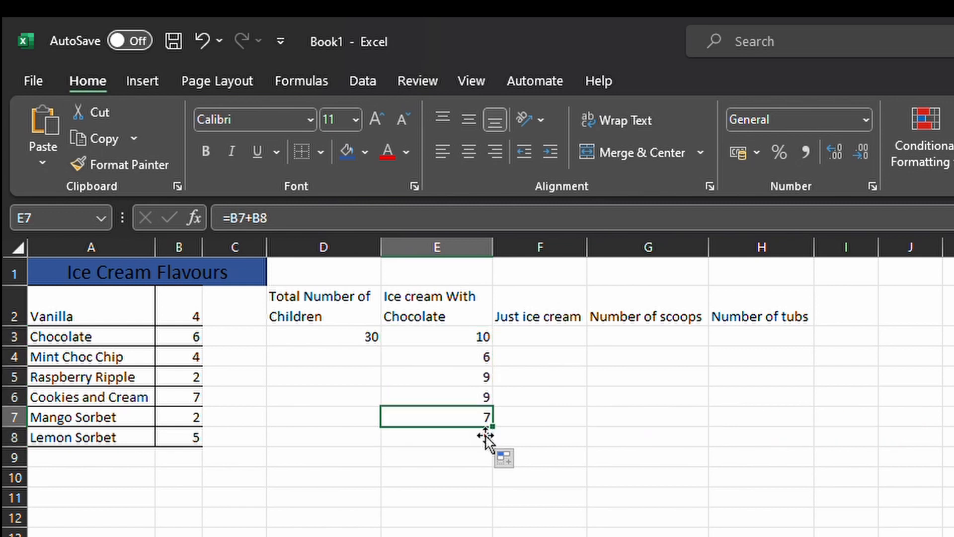
pyautogui.click(486, 396)
pyautogui.click(484, 376)
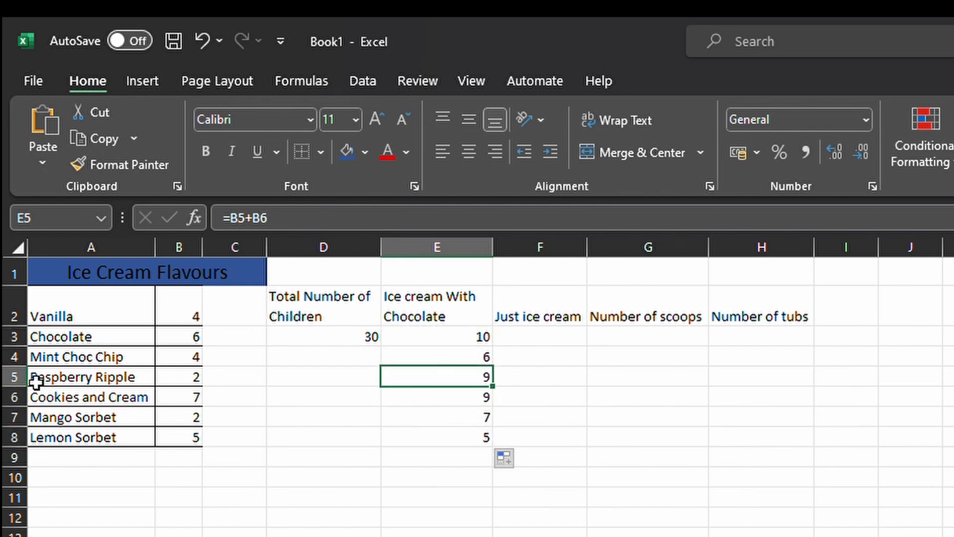
pyautogui.click(21, 378)
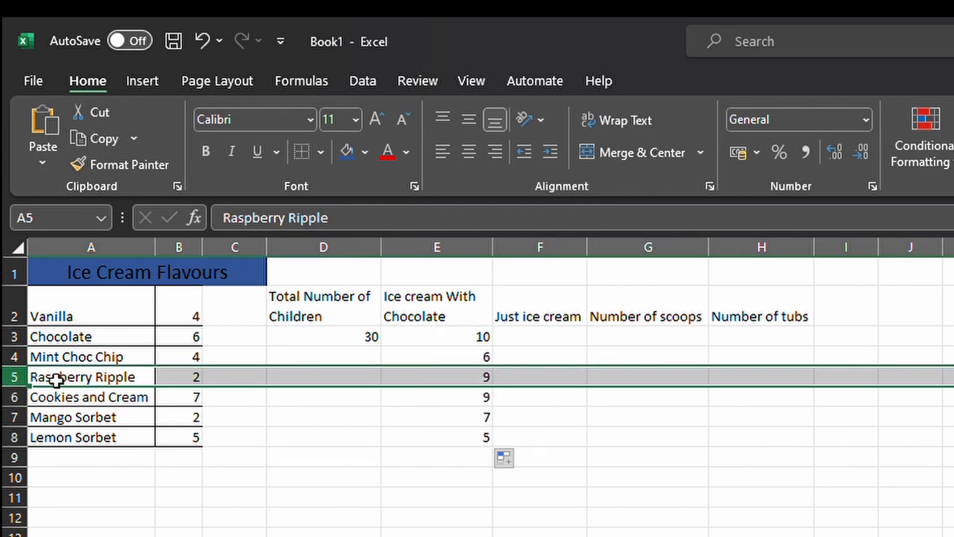
pyautogui.click(20, 398)
pyautogui.click(21, 340)
pyautogui.moveTo(26, 352); pyautogui.dragTo(21, 358)
# Clear the copied formulas from E4 to E8.
pyautogui.click(485, 457)
pyautogui.click(475, 443)
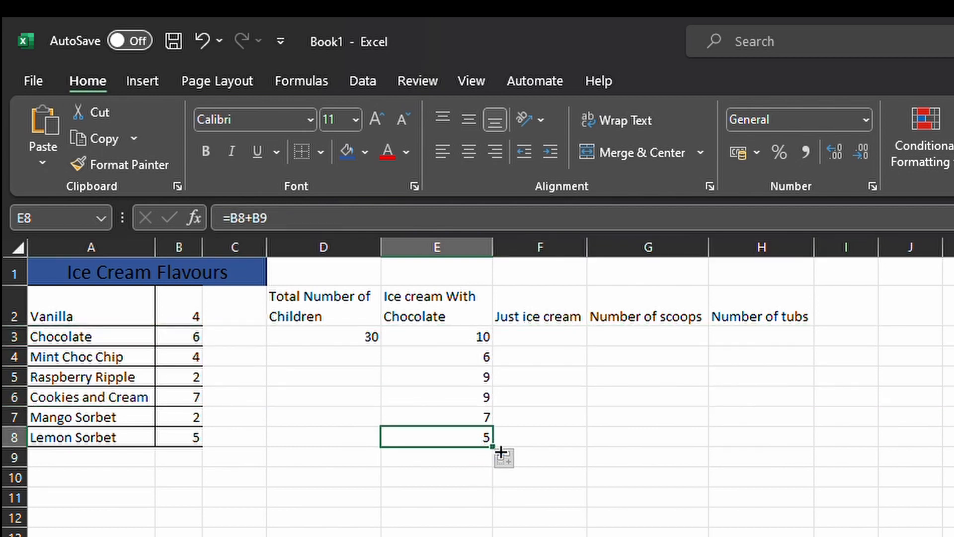
pyautogui.moveTo(475, 442); pyautogui.dragTo(469, 368)
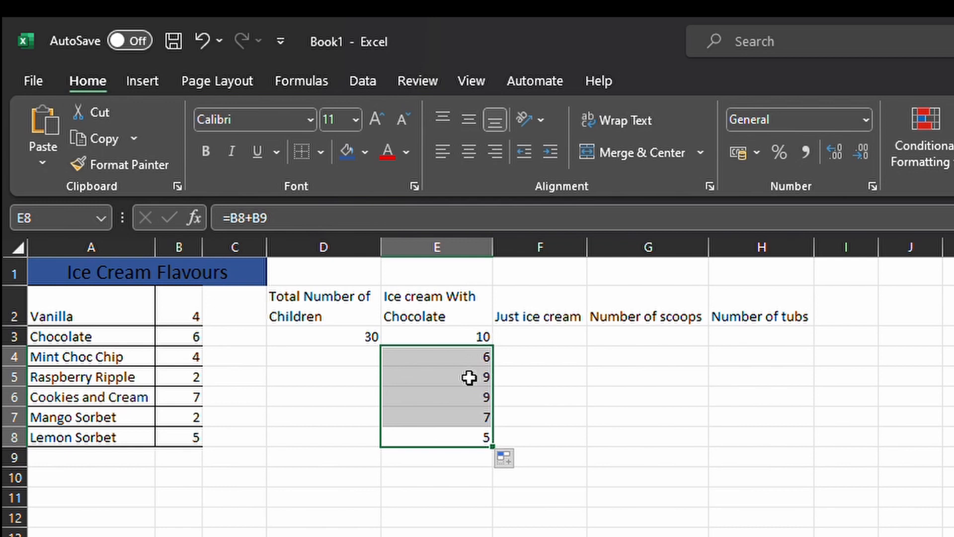
pyautogui.press('Delete')
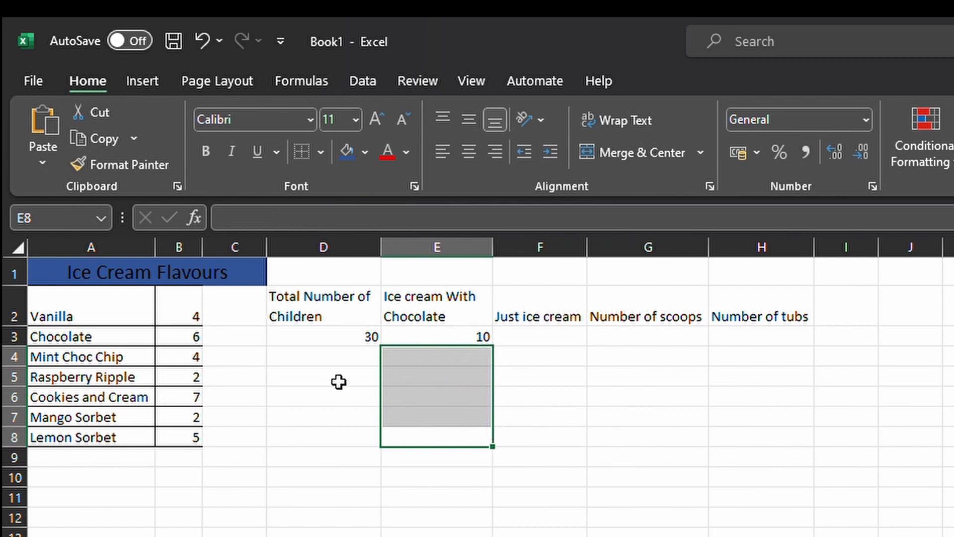
pyautogui.click(462, 471)
pyautogui.click(489, 363)
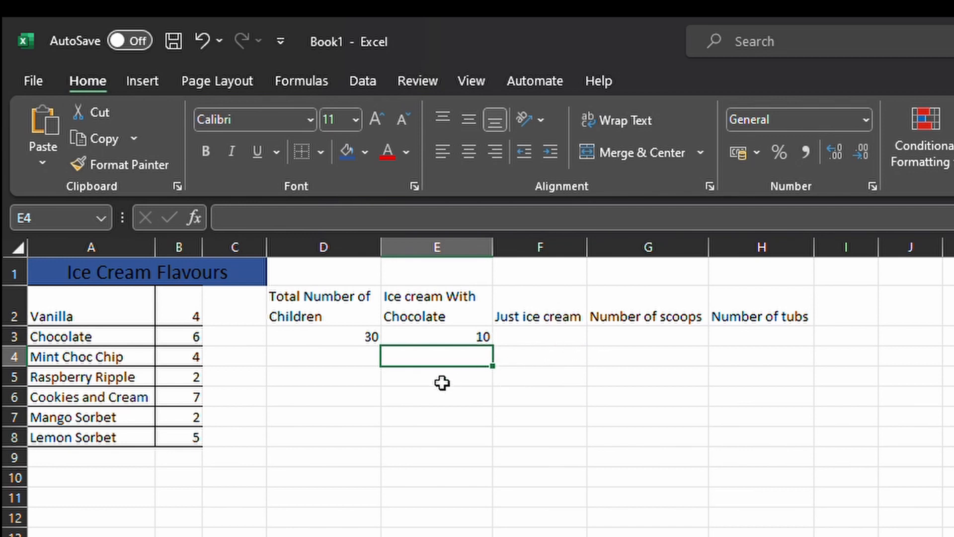
# Enter the formula =$B$3+B4 in E4, with an absolute reference to the Chocolate number.
pyautogui.click(191, 341)
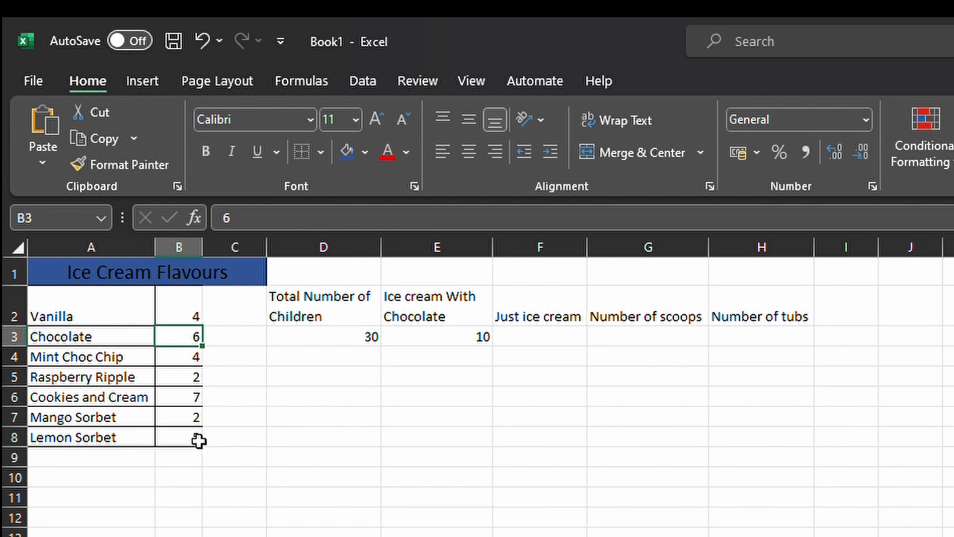
pyautogui.click(466, 361)
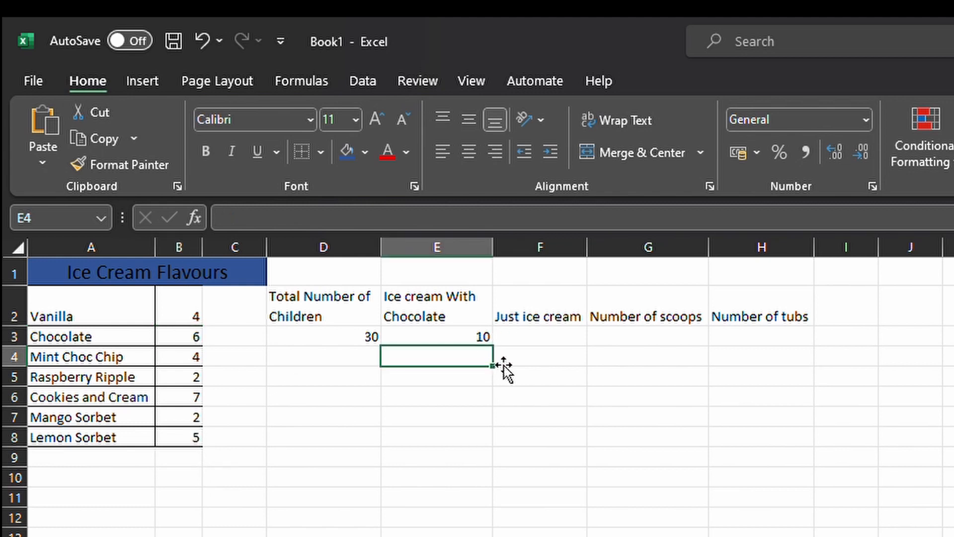
pyautogui.write('=')
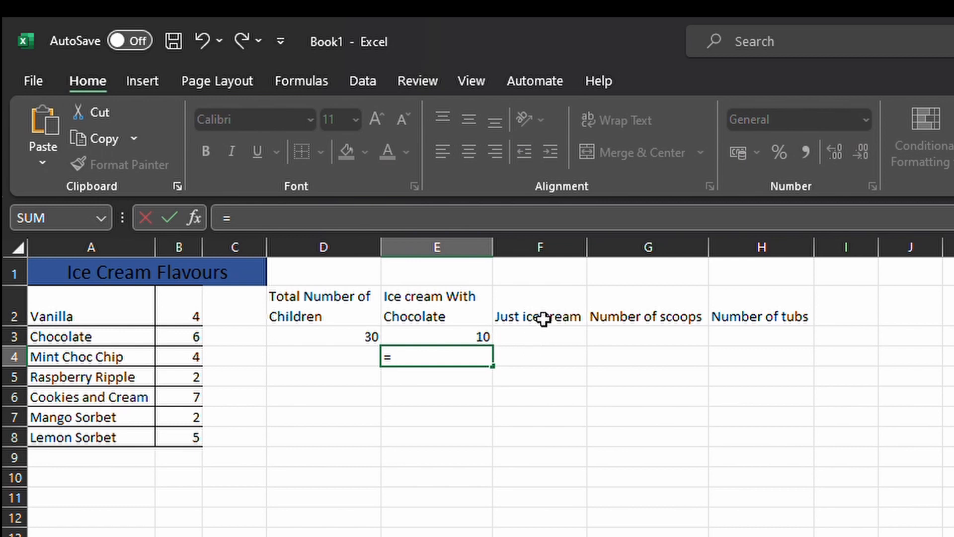
pyautogui.click(188, 340)
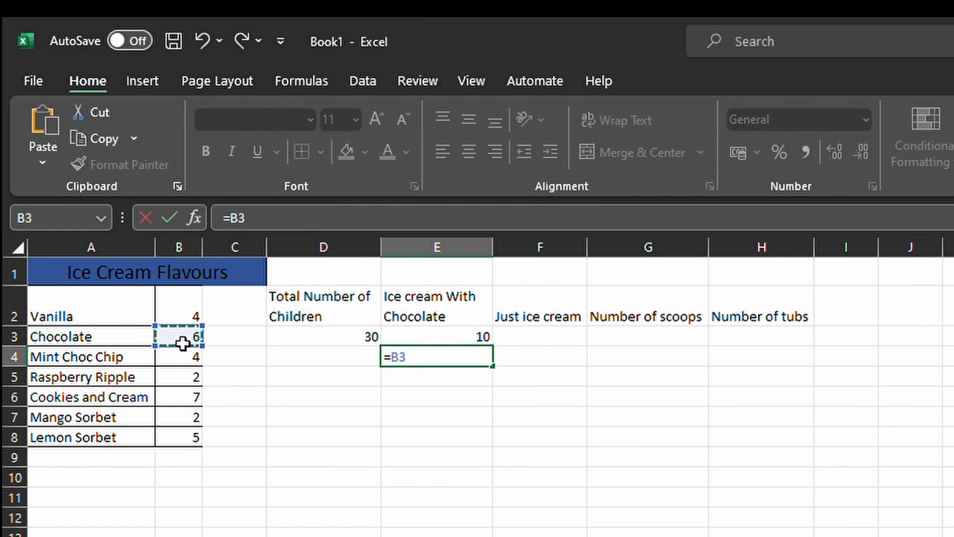
pyautogui.press('F4')
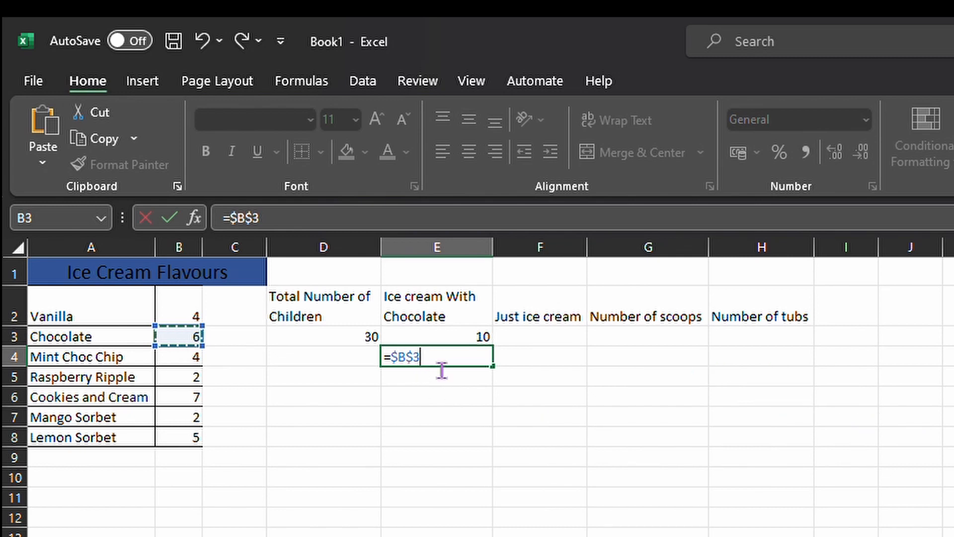
pyautogui.click(186, 363)
pyautogui.click(187, 337)
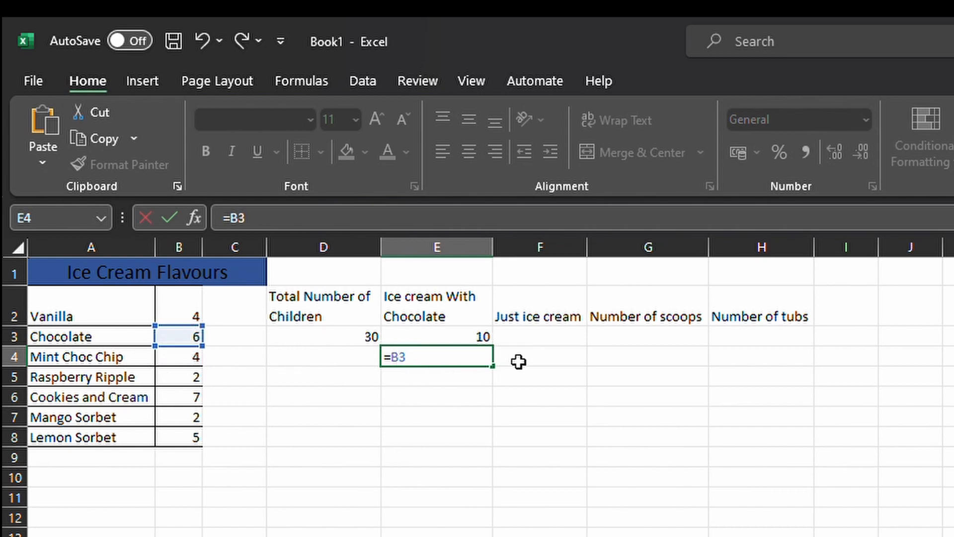
pyautogui.press('F4')
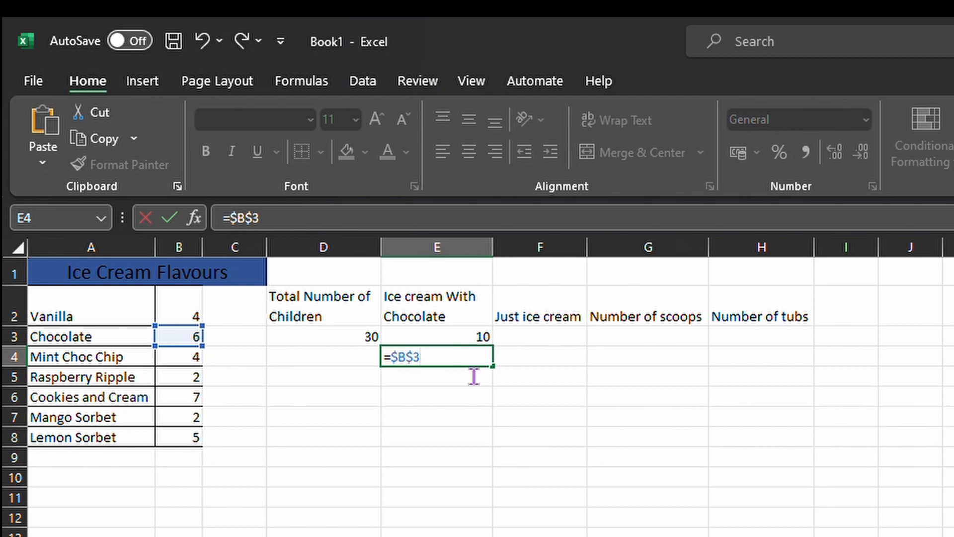
pyautogui.write('+')
pyautogui.click(188, 359)
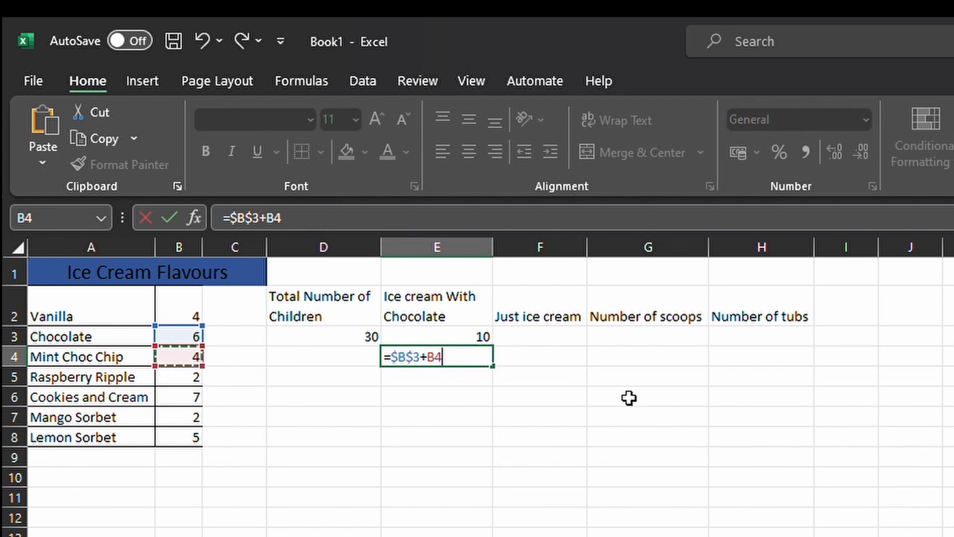
pyautogui.press('Return')
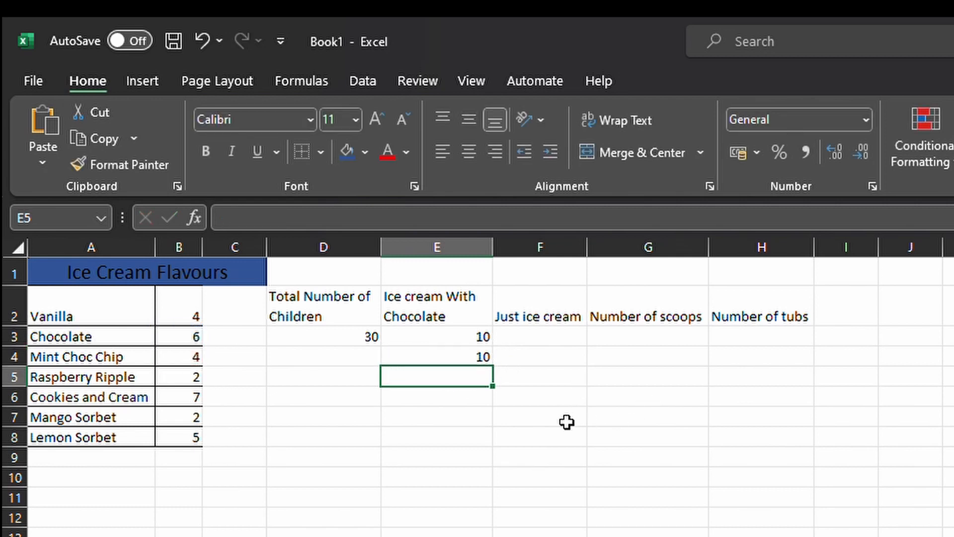
# Try filling the E4 formula down to E8 twice, undoing the fill each time.
pyautogui.click(475, 364)
pyautogui.moveTo(497, 373); pyautogui.dragTo(492, 442)
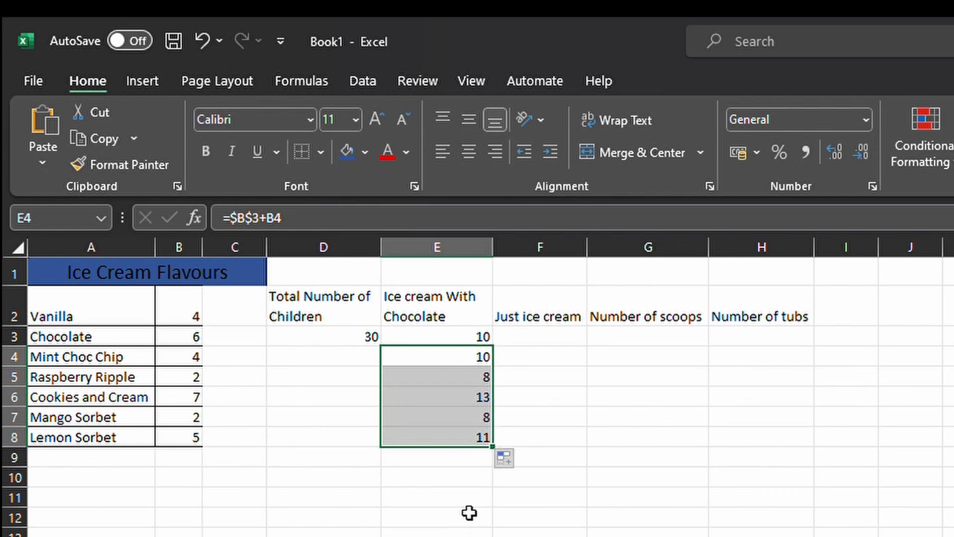
pyautogui.hotkey('ctrl', 'z')
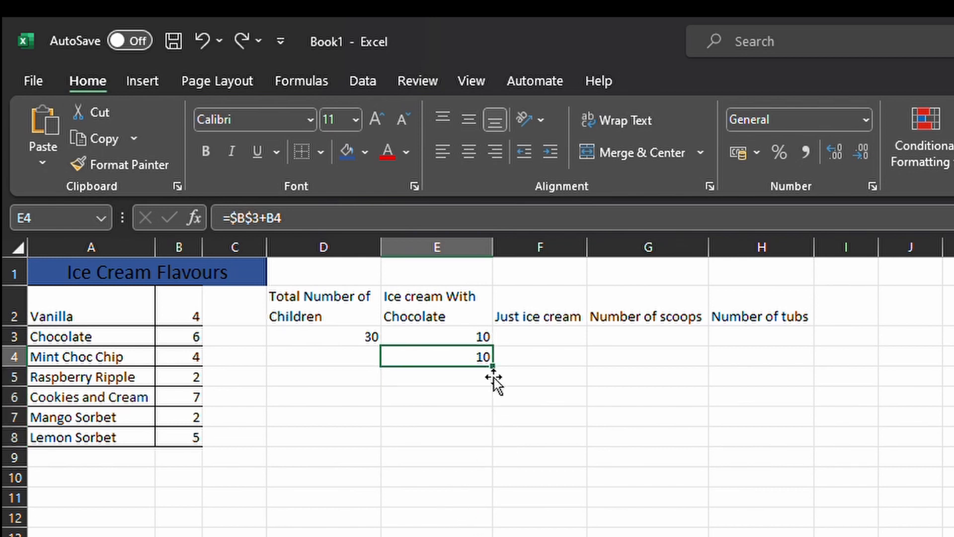
pyautogui.moveTo(504, 372); pyautogui.dragTo(492, 447)
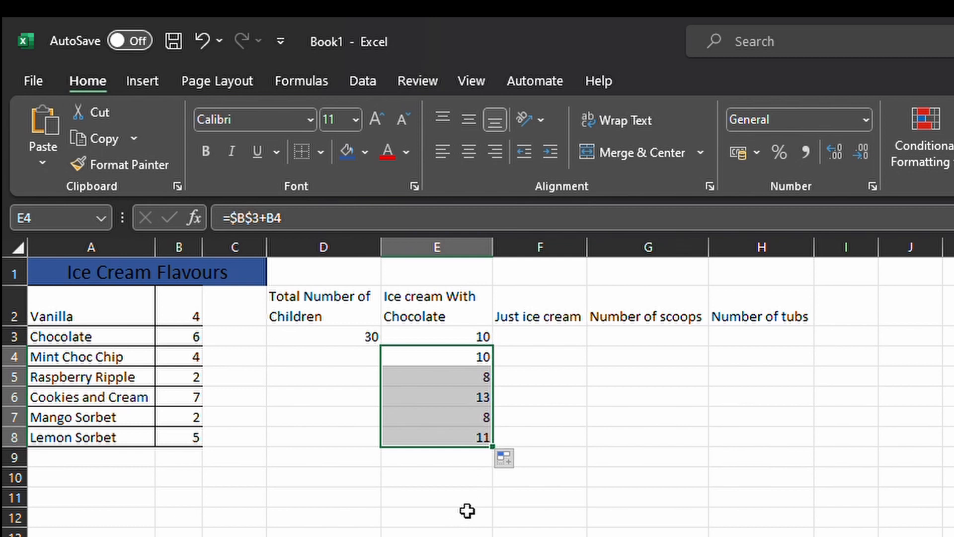
pyautogui.hotkey('ctrl', 'z')
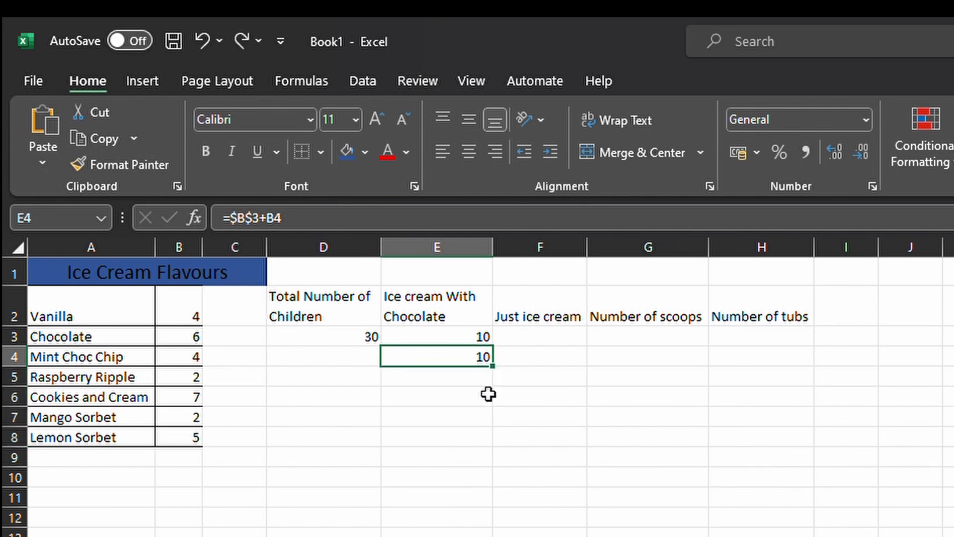
# Fill the absolute-reference formula from E4 down to E8 and select the copy in E5.
pyautogui.click(492, 378)
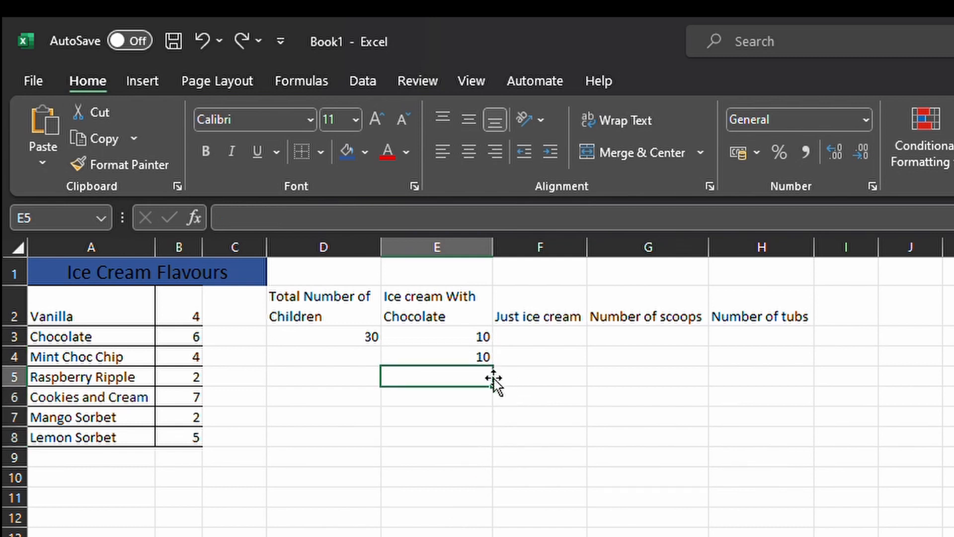
pyautogui.click(489, 362)
pyautogui.moveTo(493, 366); pyautogui.dragTo(492, 445)
pyautogui.click(481, 379)
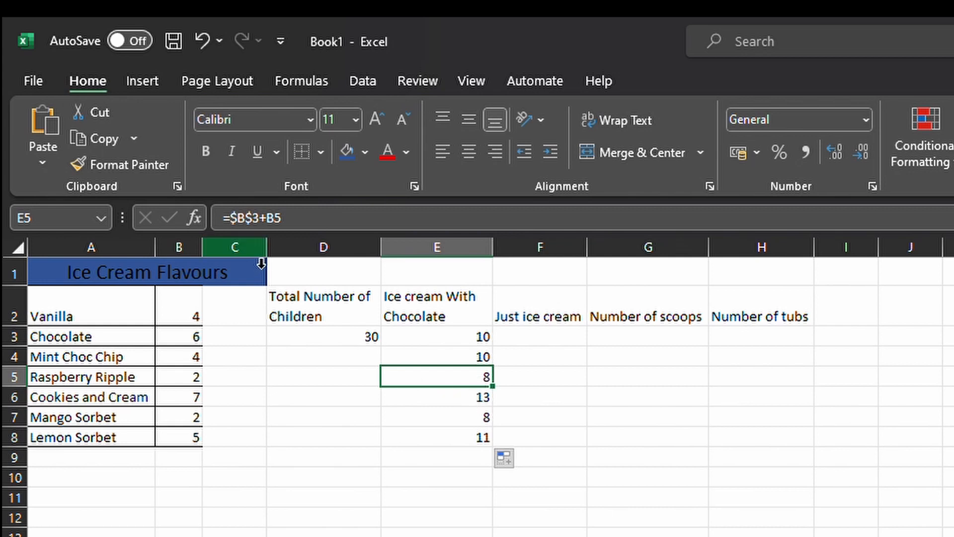
# Compare the fixed $B$3 reference with the changing second reference in the copied formulas in E5 to E8.
pyautogui.moveTo(226, 218); pyautogui.dragTo(246, 218)
pyautogui.click(449, 401)
pyautogui.click(450, 416)
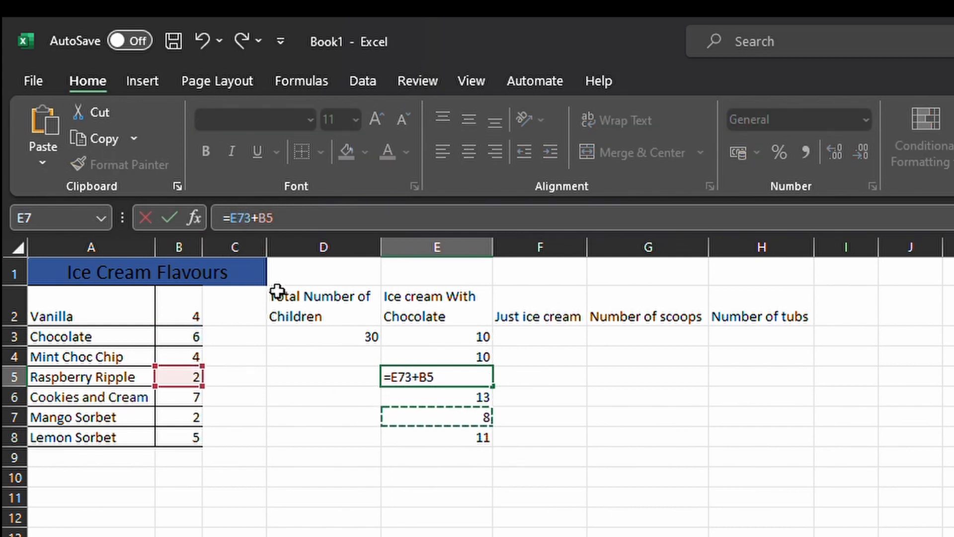
pyautogui.press('Escape')
pyautogui.click(414, 398)
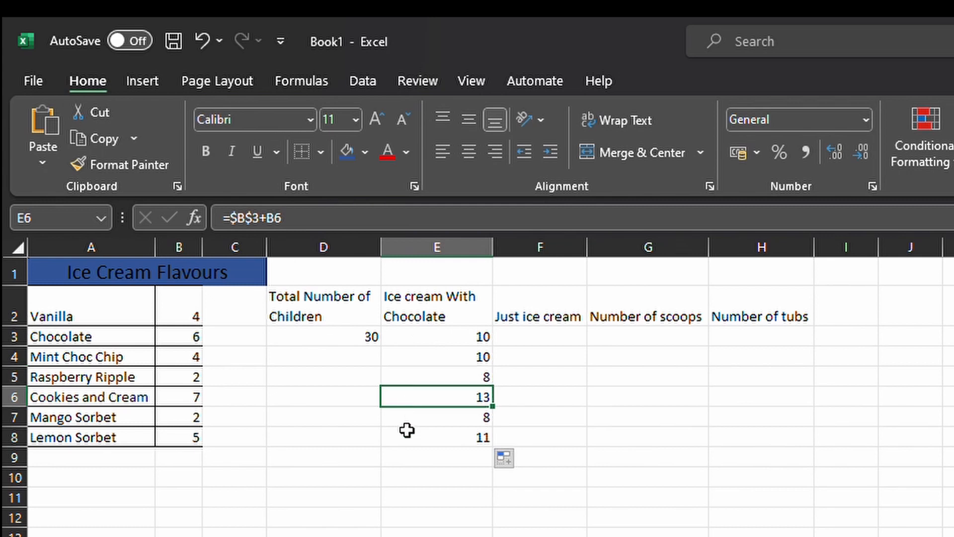
pyautogui.click(420, 460)
pyautogui.click(424, 437)
pyautogui.click(437, 417)
# Undo the fill down to E8 and the formula entry in E4.
pyautogui.hotkey('ctrl', 'z')
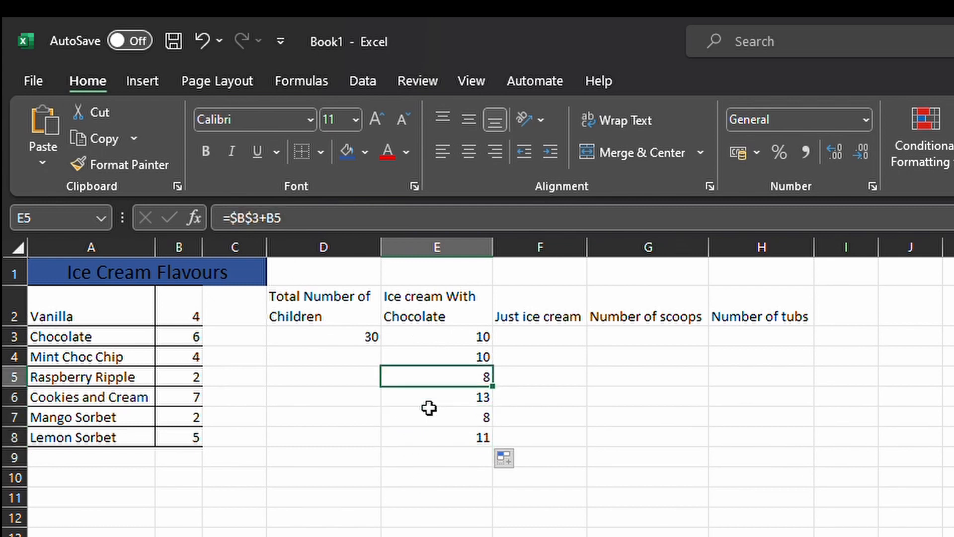
pyautogui.hotkey('ctrl', 'z')
pyautogui.hotkey('ctrl', 'z')
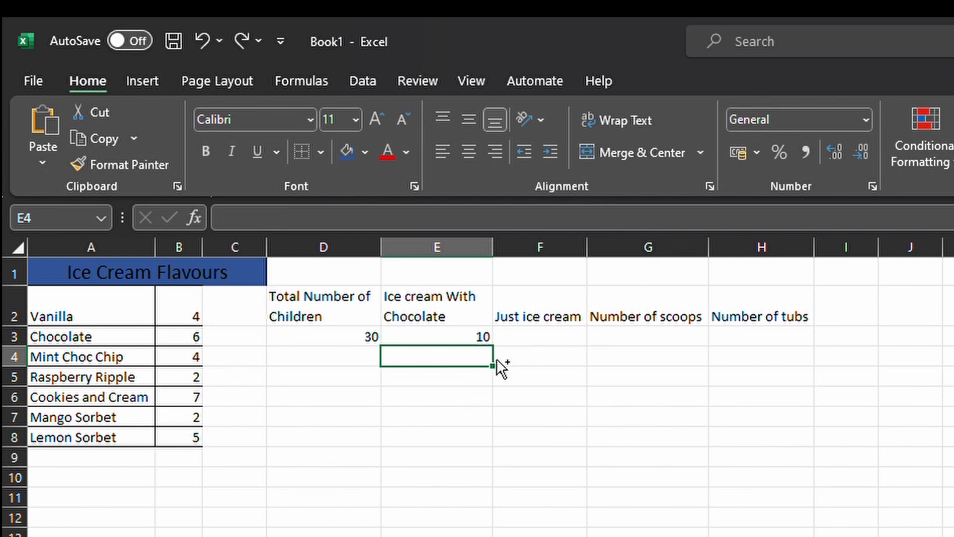
pyautogui.click(539, 340)
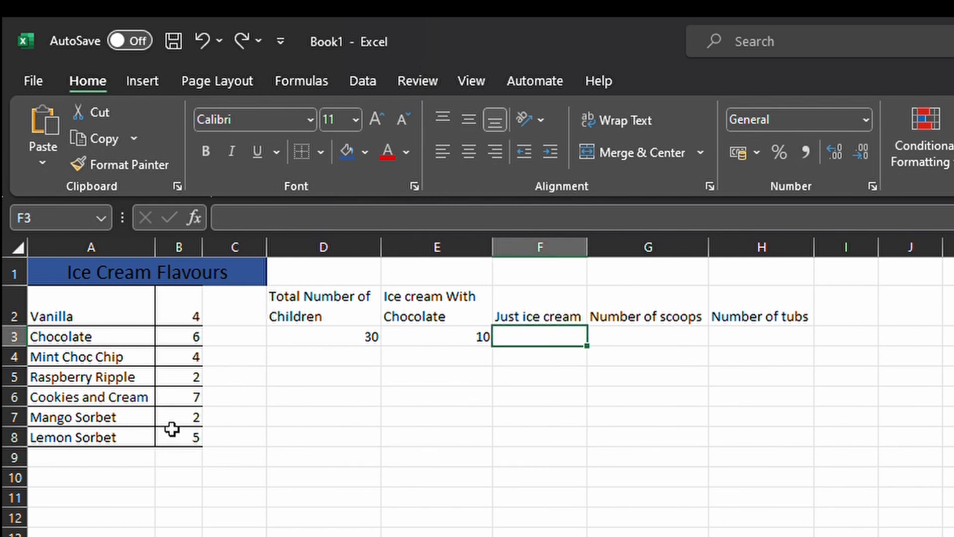
pyautogui.moveTo(191, 437); pyautogui.dragTo(190, 423)
pyautogui.moveTo(198, 458); pyautogui.dragTo(199, 477)
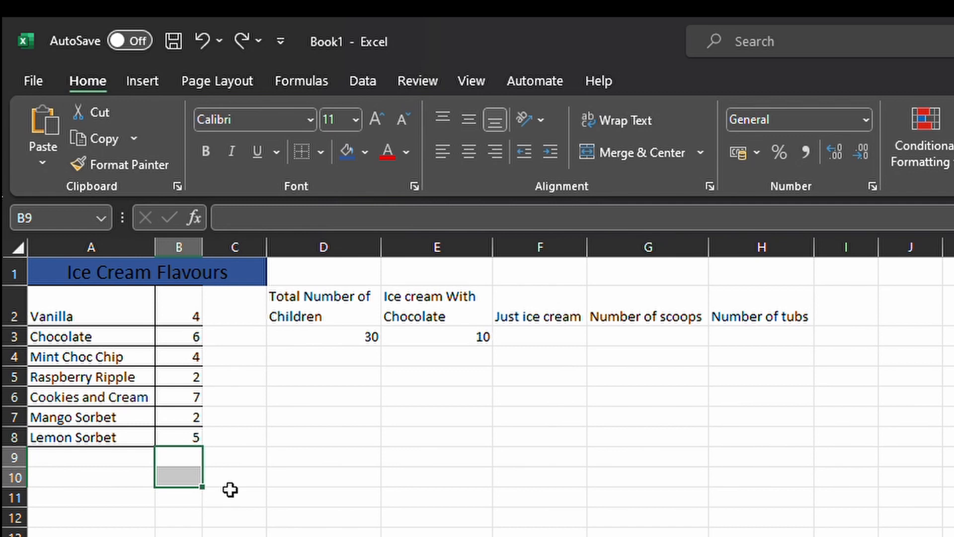
# Enter the subtraction formula =D3-B7-B8 in F3 under Just ice cream and reselect the cell.
pyautogui.click(530, 342)
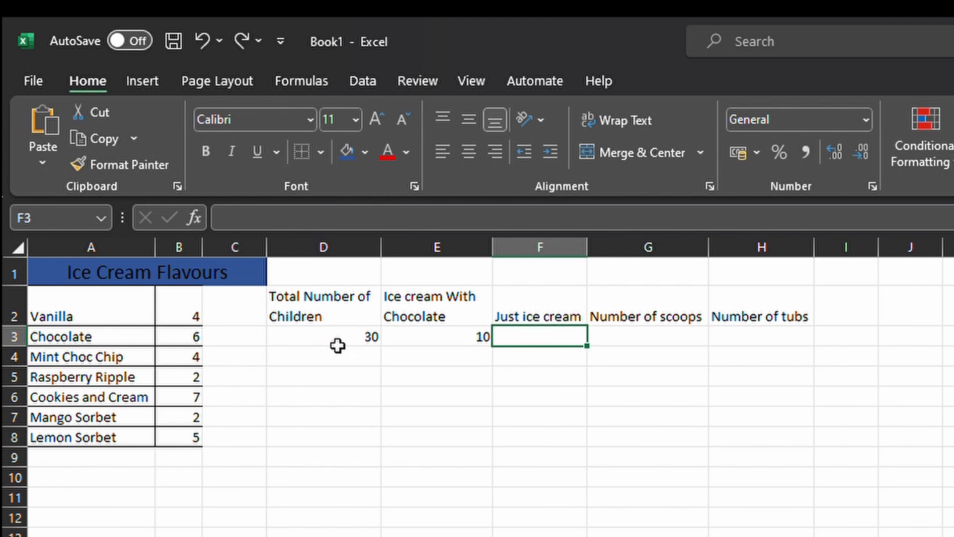
pyautogui.write('=')
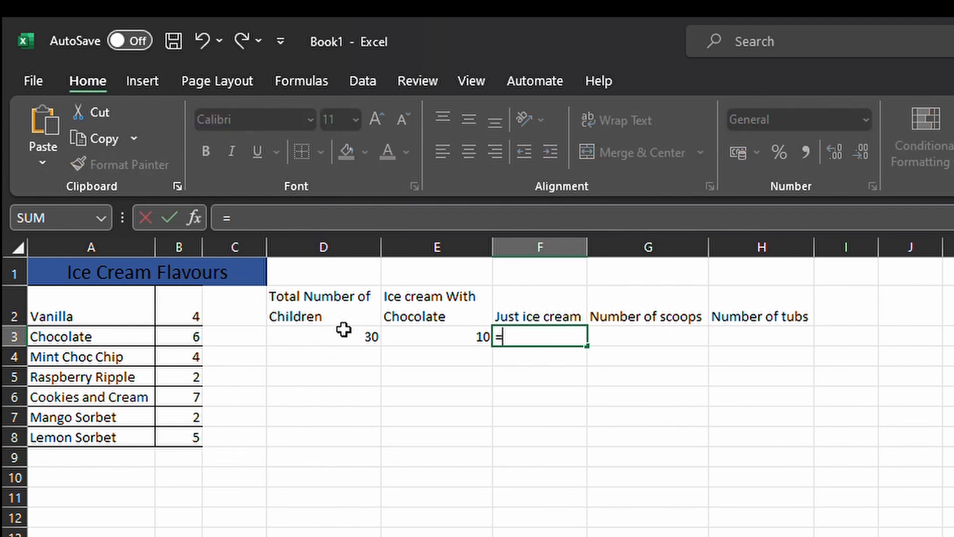
pyautogui.click(351, 342)
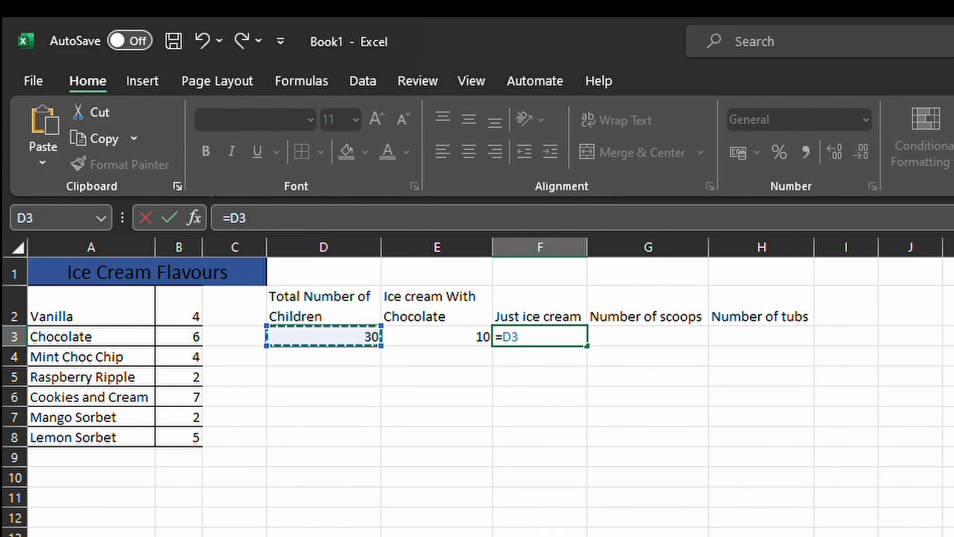
pyautogui.write('-')
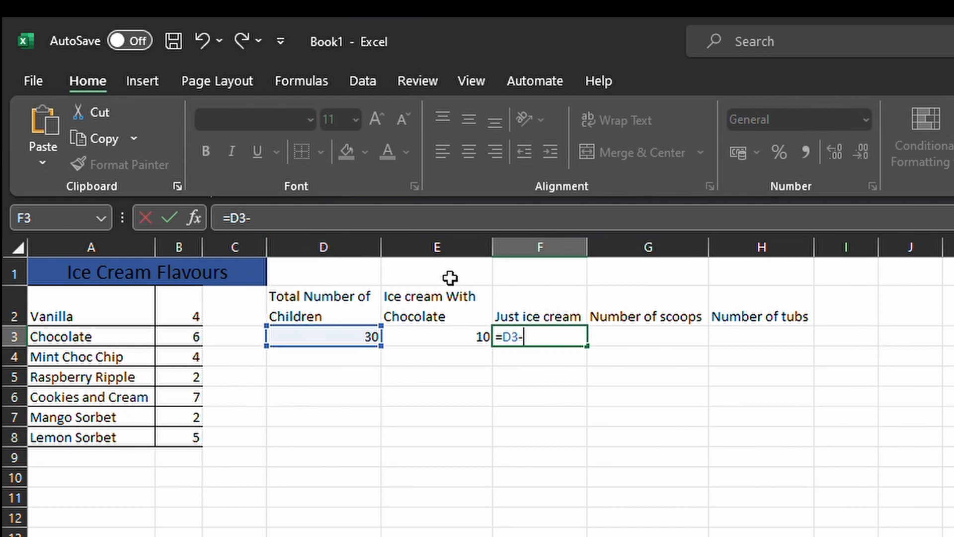
pyautogui.click(191, 417)
pyautogui.write('-')
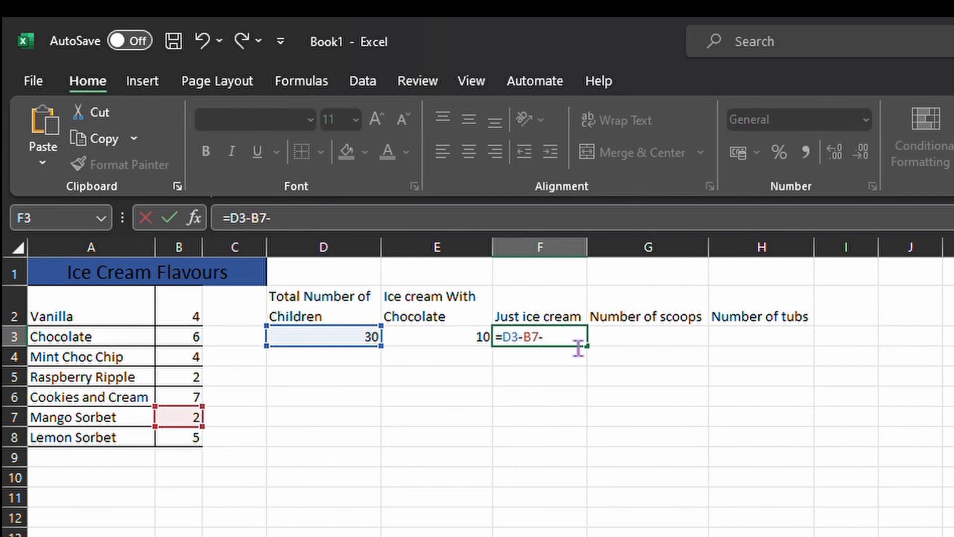
pyautogui.click(191, 438)
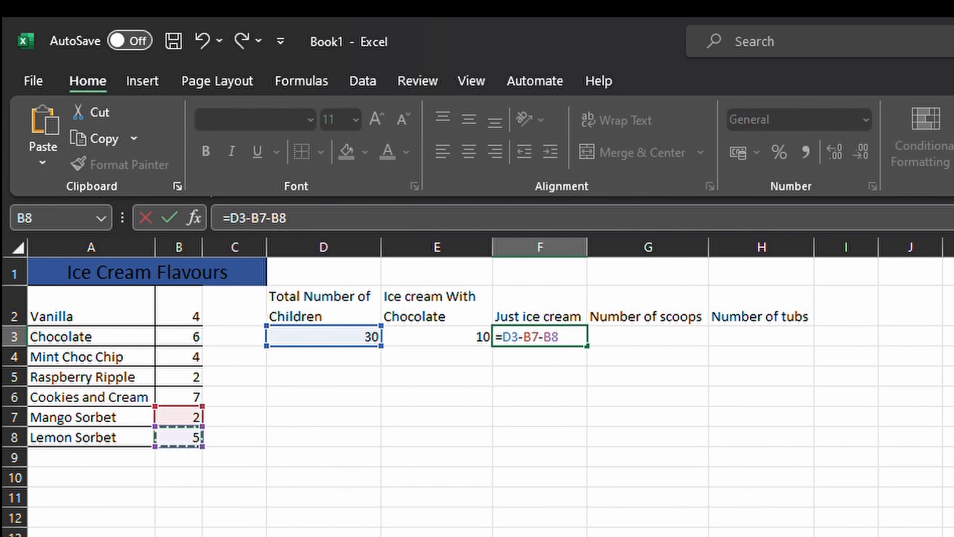
pyautogui.press('Return')
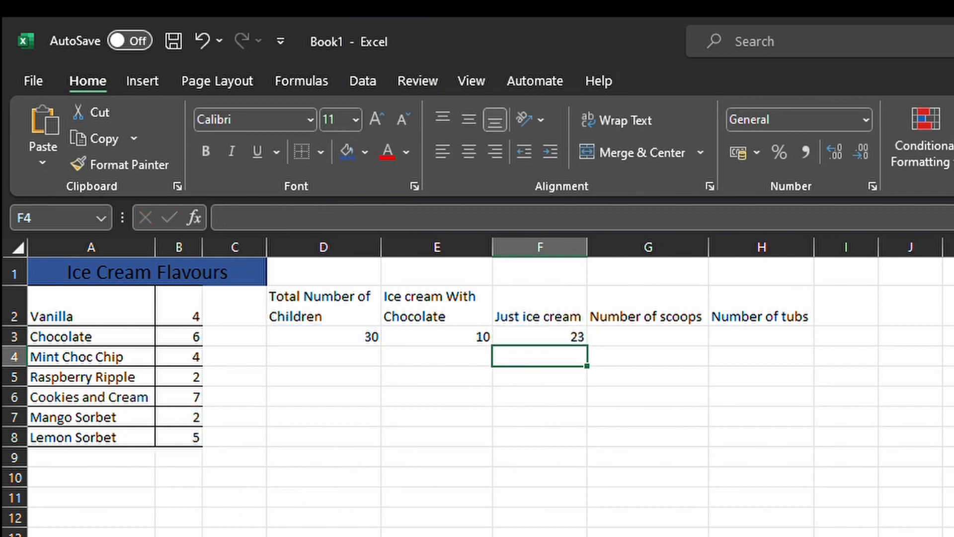
pyautogui.click(571, 339)
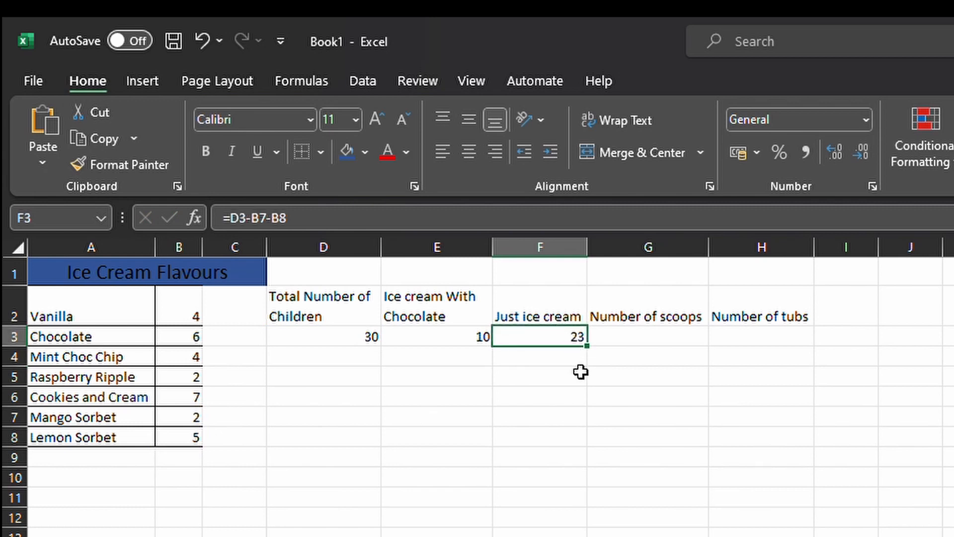
# Start a multiplication formula in G3 under Number of scoops with =D3*2, swapping the 2 for a reference to E3.
pyautogui.click(660, 343)
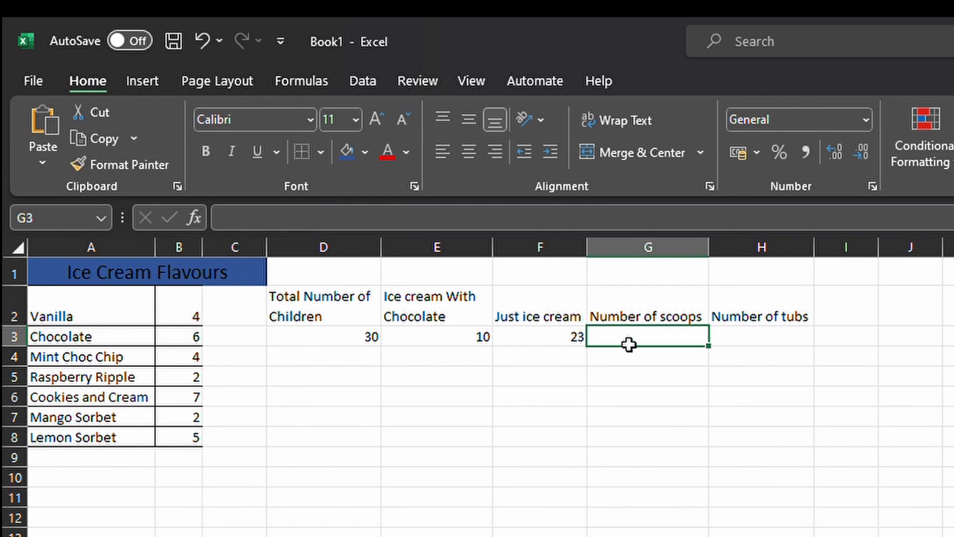
pyautogui.write('=')
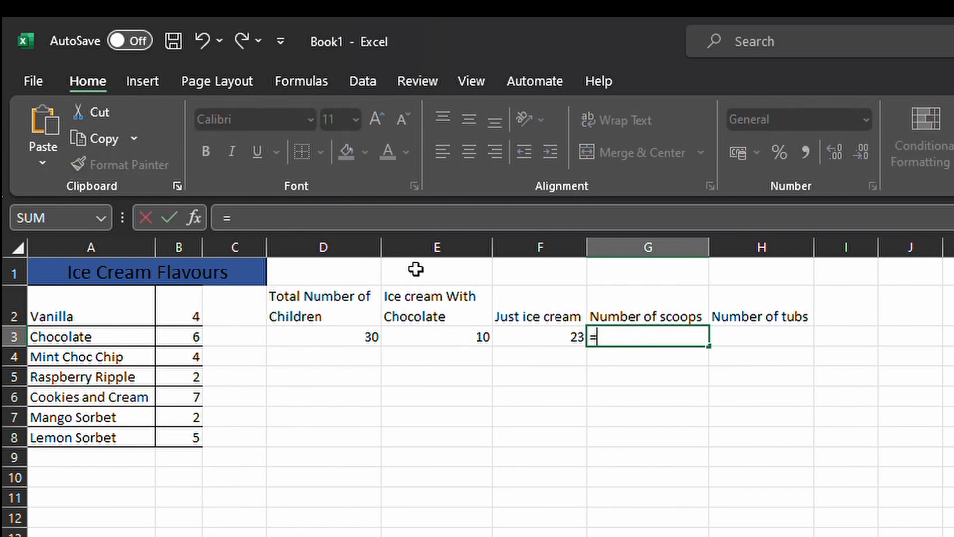
pyautogui.click(346, 347)
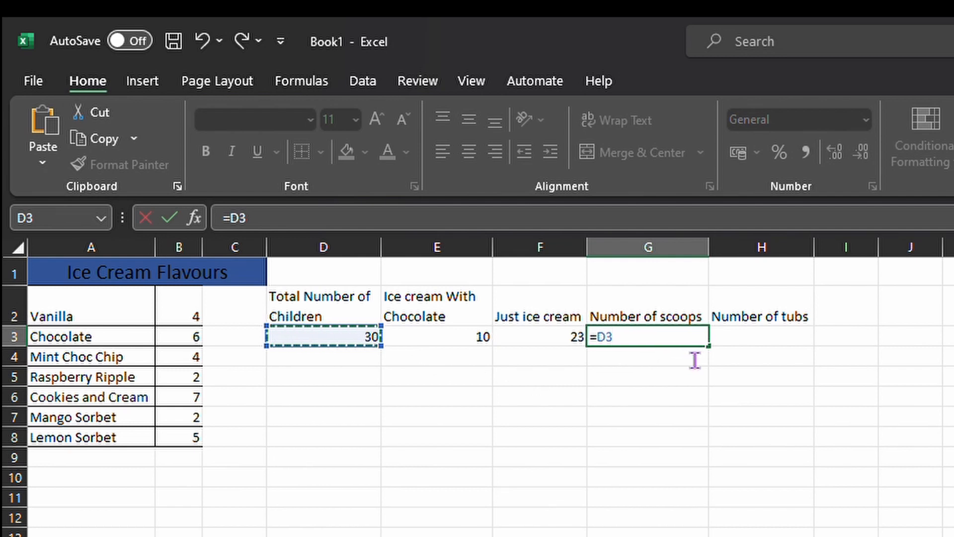
pyautogui.write('*')
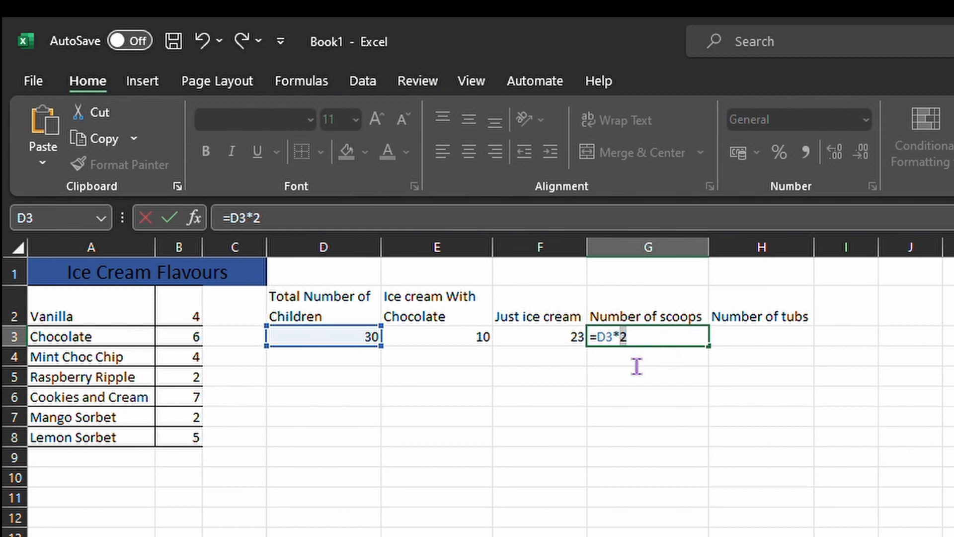
pyautogui.click(458, 342)
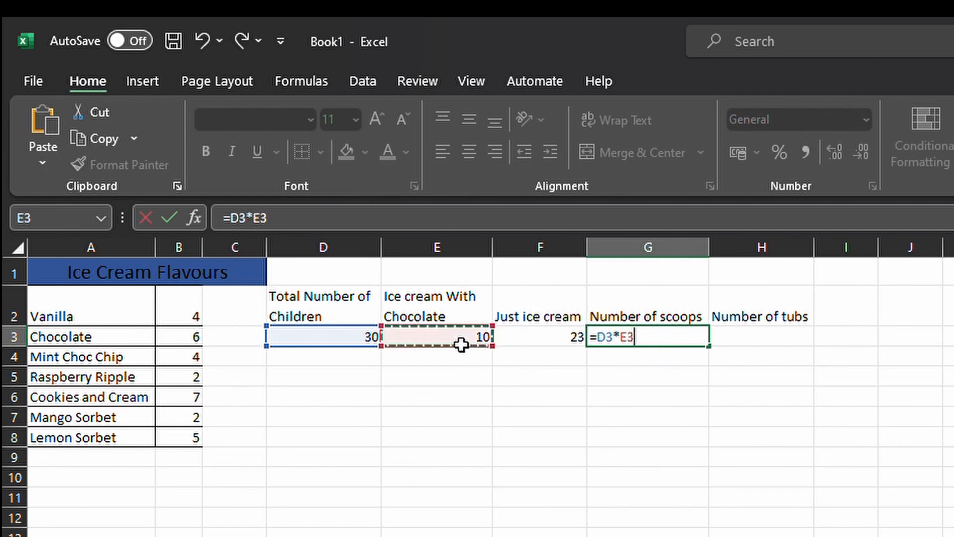
# Replace the E3 reference in the G3 formula with 2 and enter it as =D3*2.
pyautogui.moveTo(639, 347); pyautogui.dragTo(636, 347)
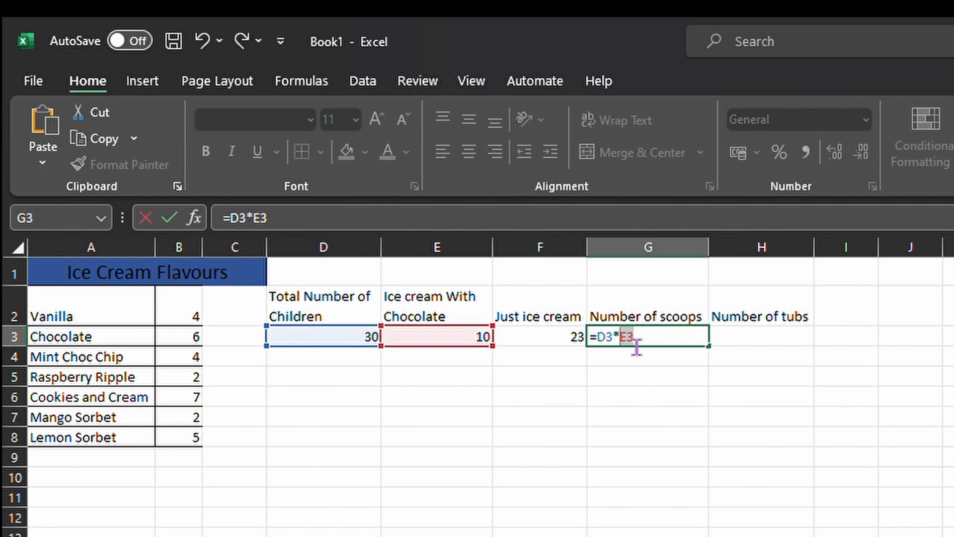
pyautogui.press('Home')
pyautogui.moveTo(619, 354)
pyautogui.mouseDown()
pyautogui.moveTo(599, 354)
pyautogui.moveTo(634, 355)
pyautogui.mouseUp()
pyautogui.press('BackSpace')
pyautogui.write('2')
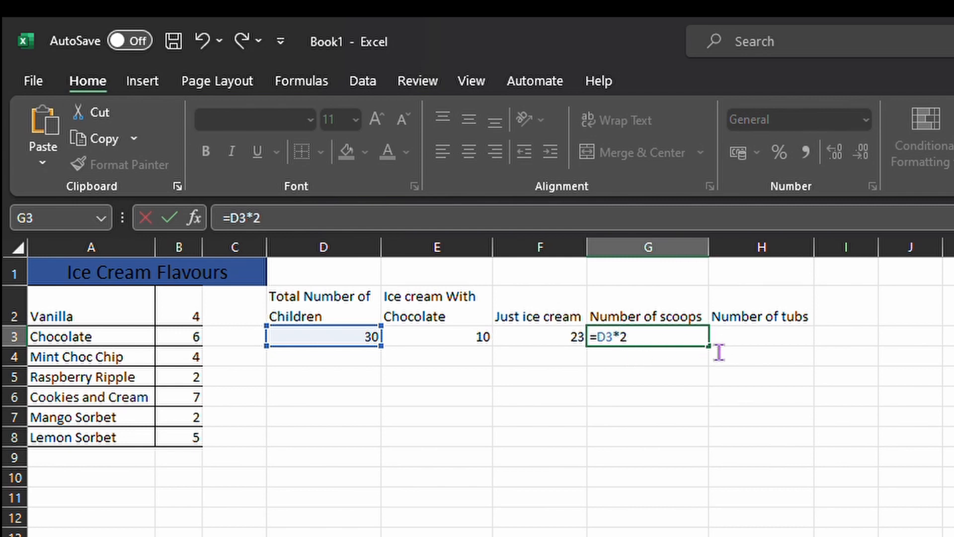
pyautogui.press('Return')
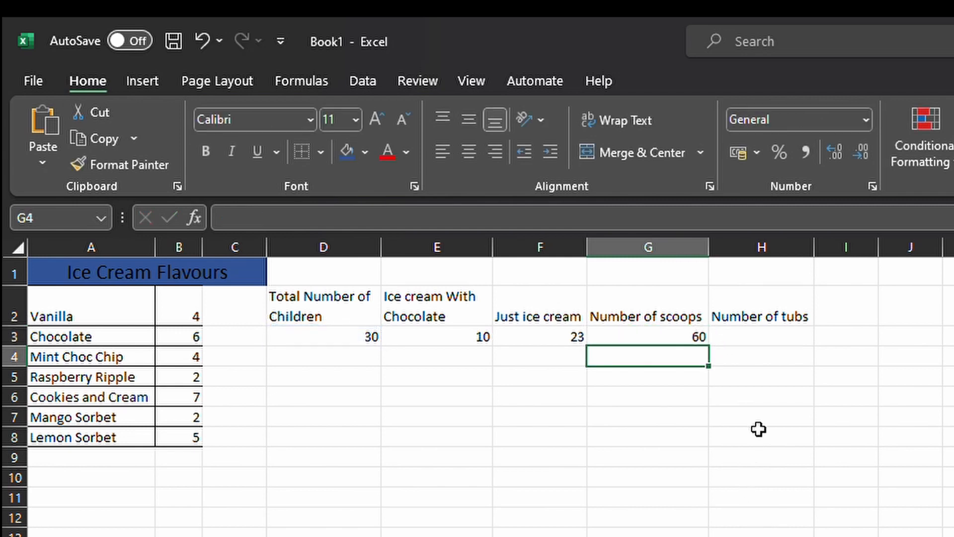
pyautogui.click(680, 343)
# Enter the division formula =G3/10 in H3 under Number of tubs.
pyautogui.click(794, 338)
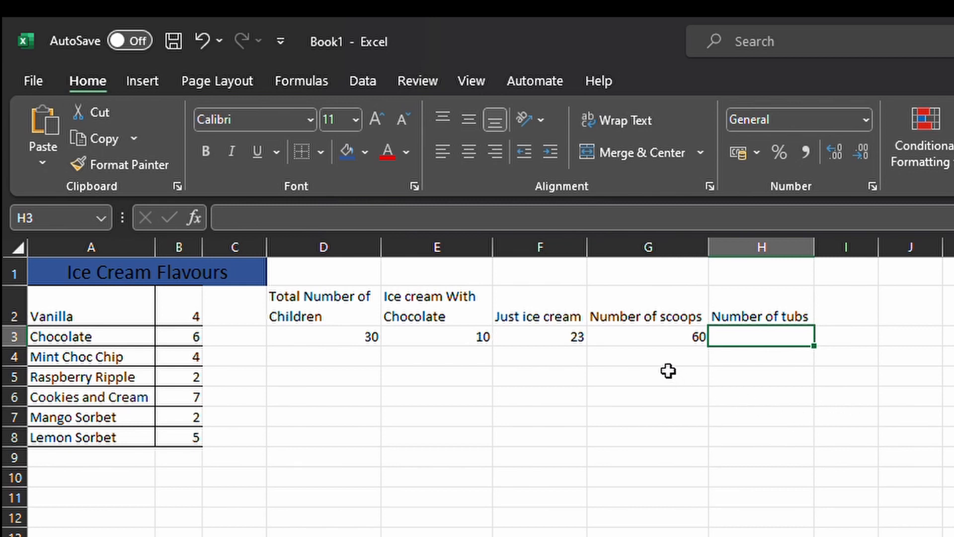
pyautogui.click(655, 345)
pyautogui.click(760, 343)
pyautogui.write('=')
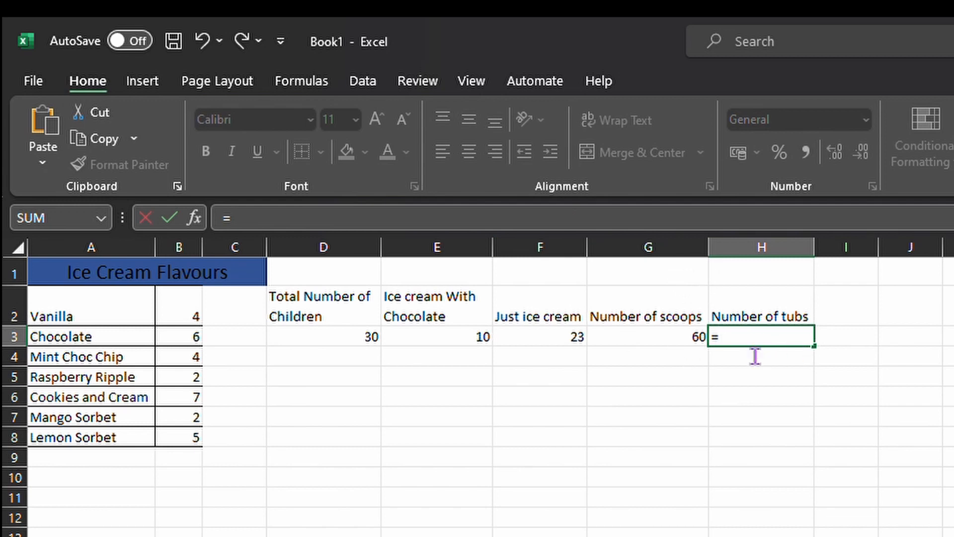
pyautogui.click(635, 342)
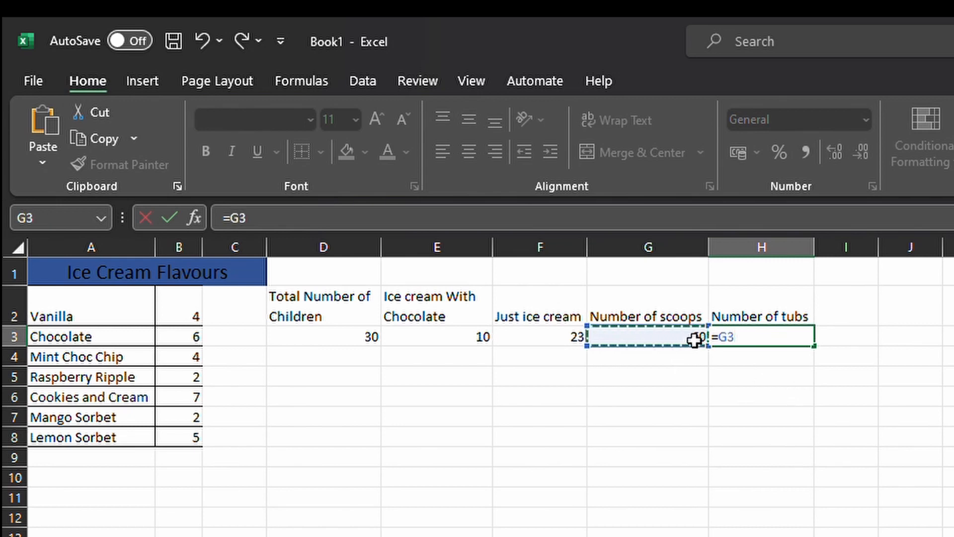
pyautogui.write('/')
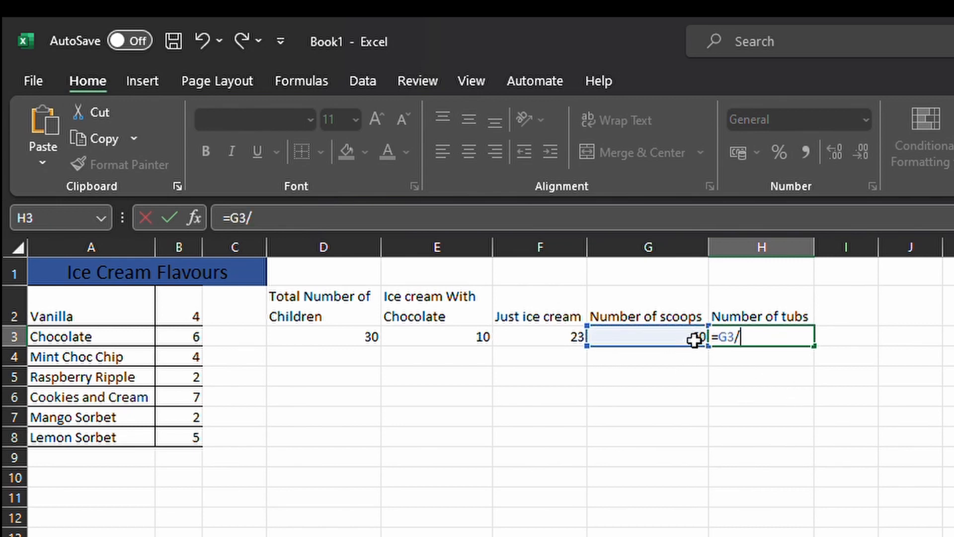
pyautogui.write('10')
pyautogui.hotkey('ctrl', 'Return')
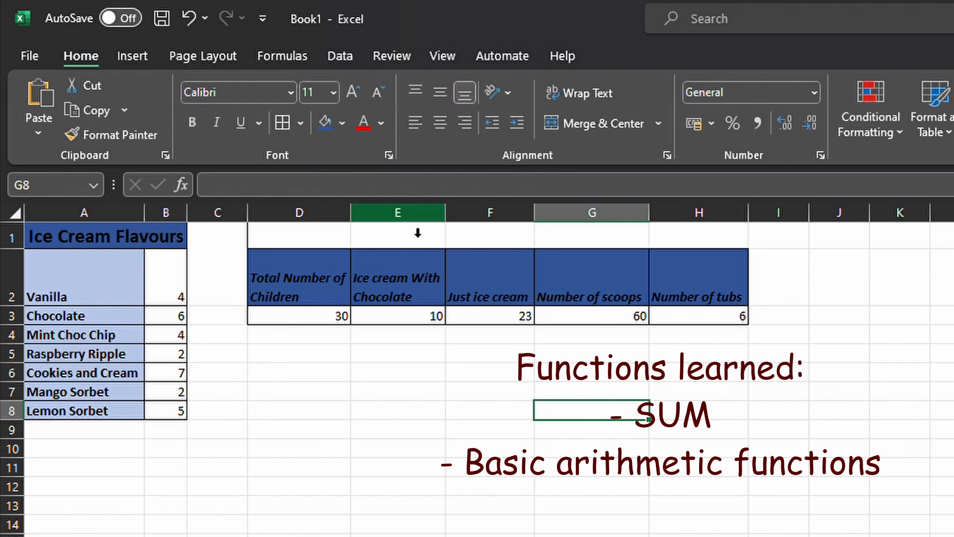
# Review the SUM and arithmetic formulas in row 3 of the summary table, from Total Number of Children to Number of tubs.
pyautogui.click(321, 320)
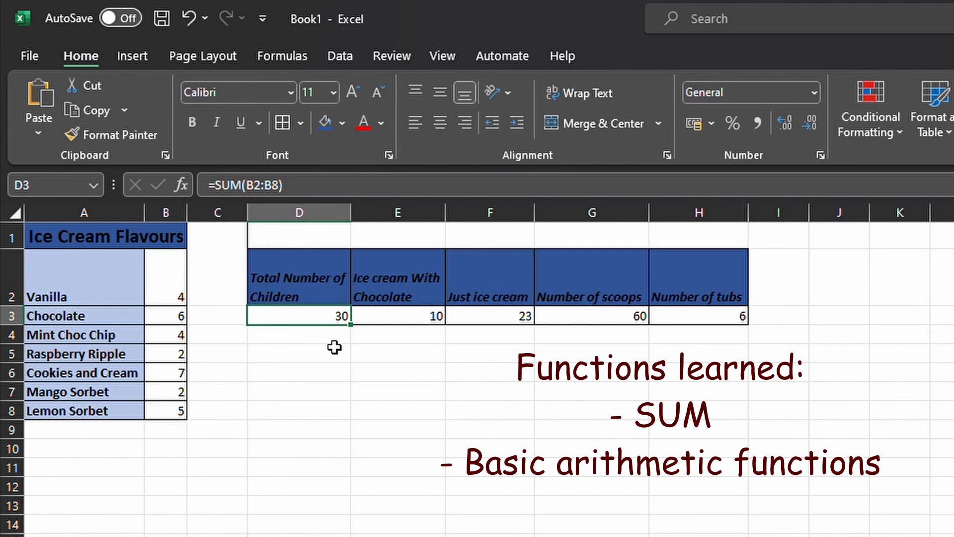
pyautogui.click(437, 335)
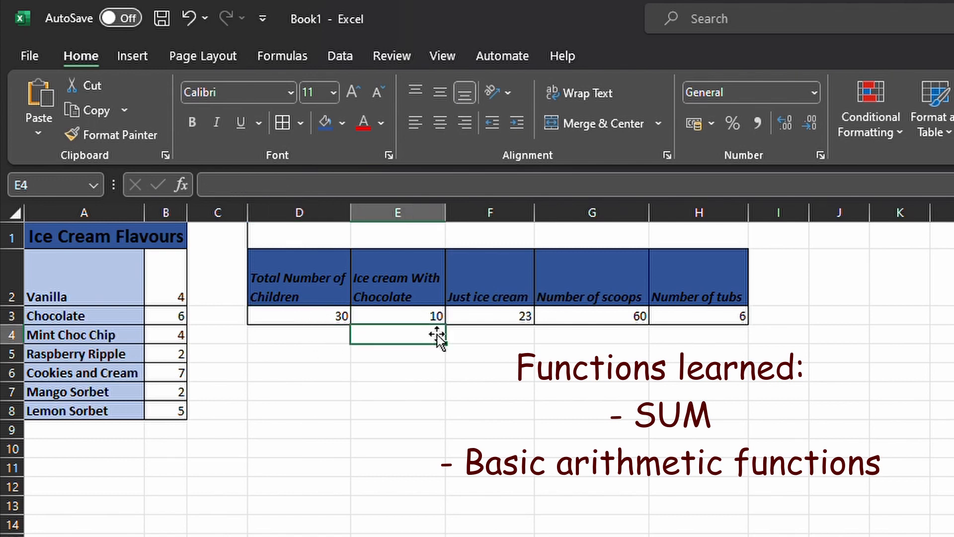
pyautogui.click(482, 320)
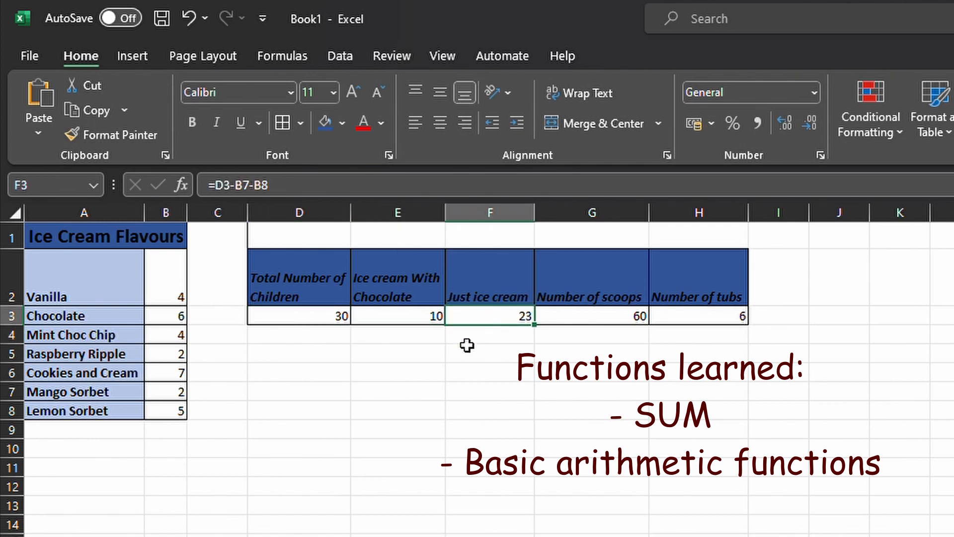
pyautogui.click(615, 320)
pyautogui.click(736, 321)
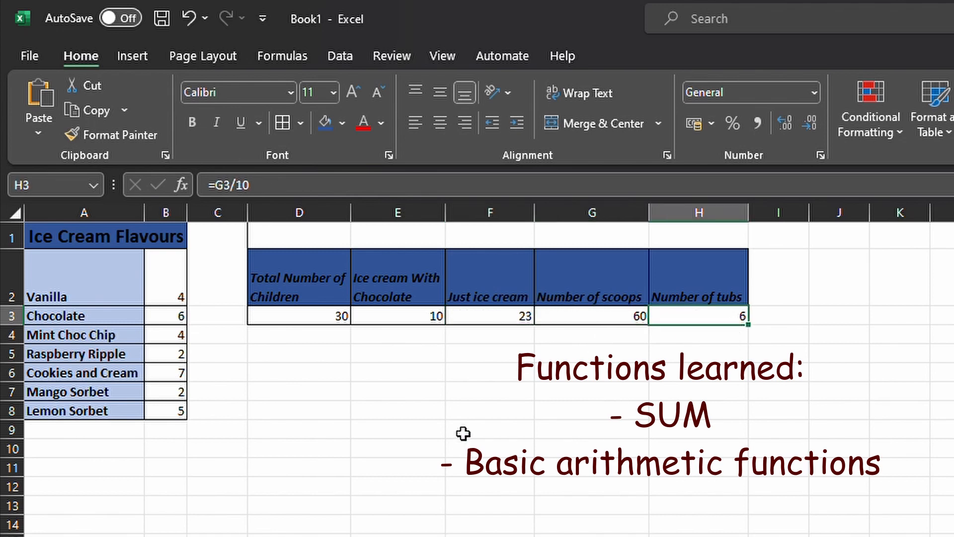